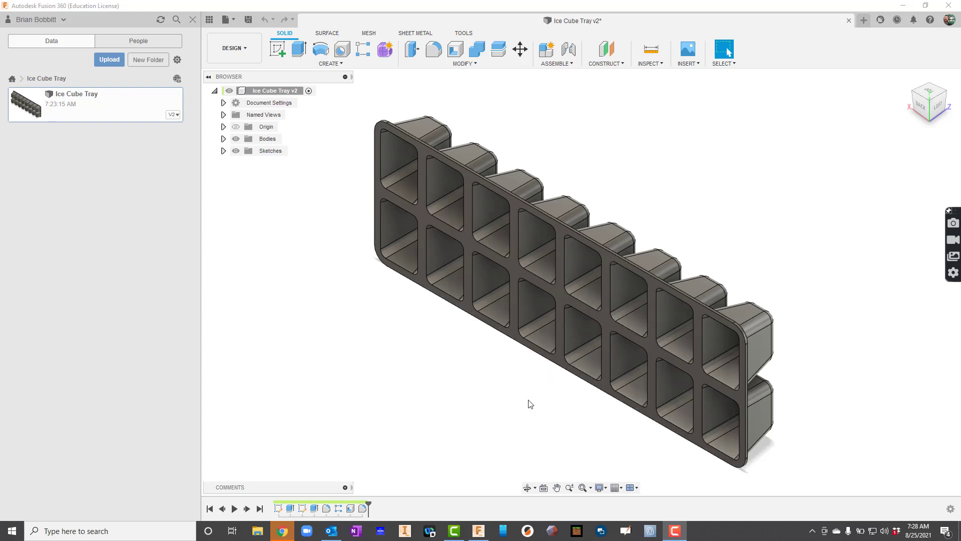
Orbit the Ice Cube Tray v2 model to inspect its tapered cavities from underneath
click(527, 487)
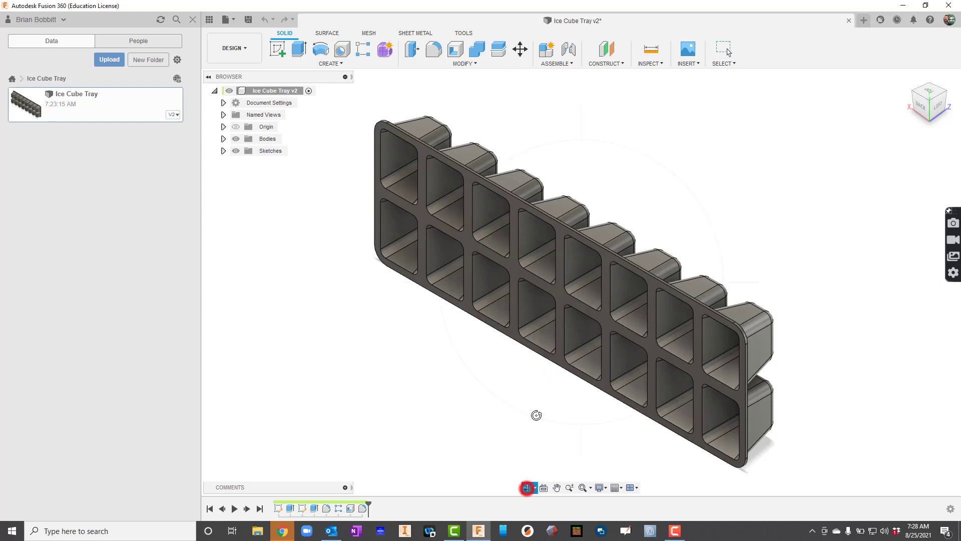
drag(553, 367, 467, 170)
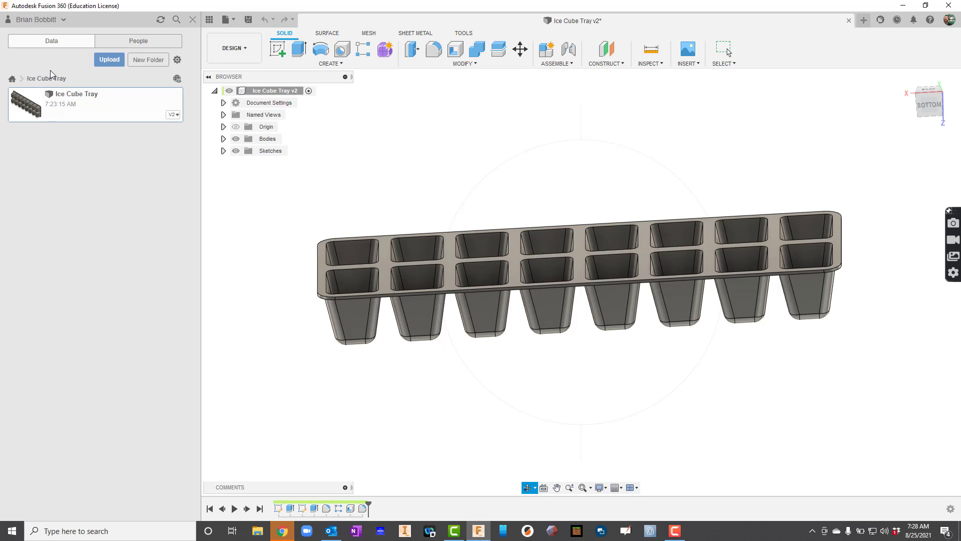
From the Data Panel's project list, create a project named 'Ice Cube Tray' and open it
click(193, 20)
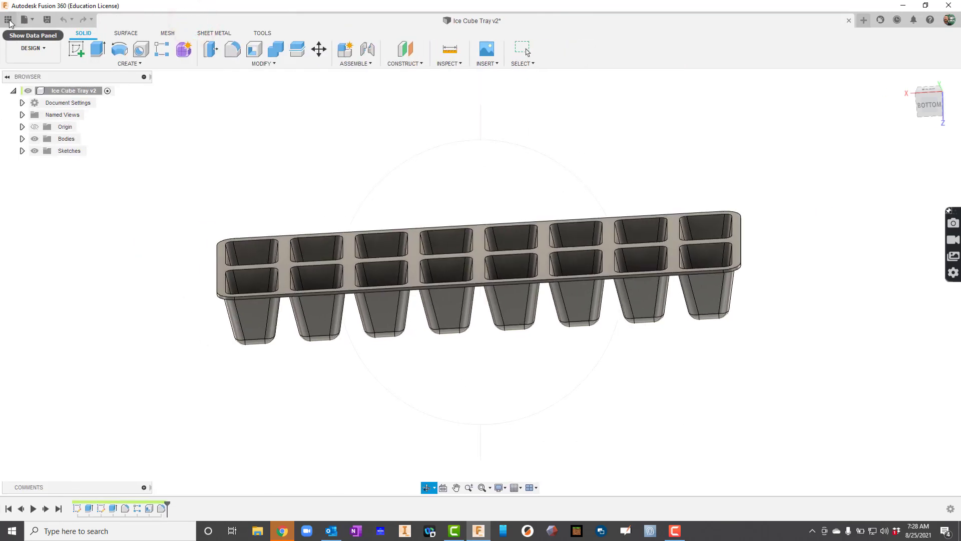
click(9, 20)
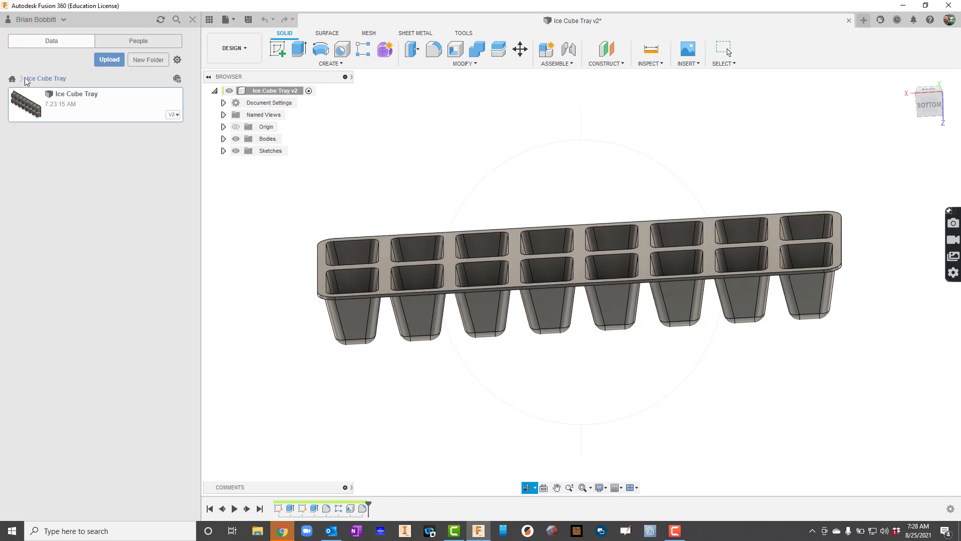
click(11, 79)
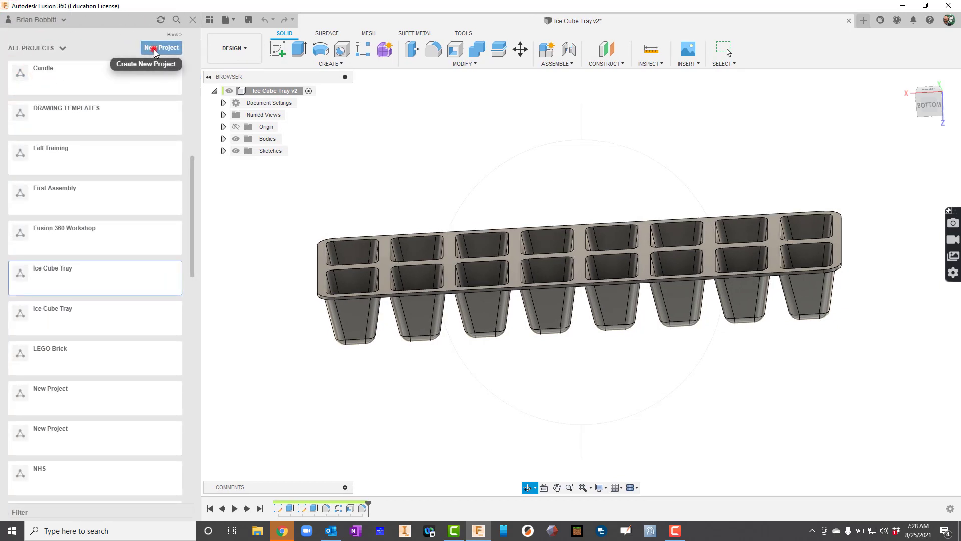
click(154, 52)
key(BackSpace)
key(BackSpace)
key(BackSpace)
key(BackSpace)
key(BackSpace)
key(BackSpace)
key(BackSpace)
key(BackSpace)
key(BackSpace)
key(BackSpace)
key(BackSpace)
text(Ice)
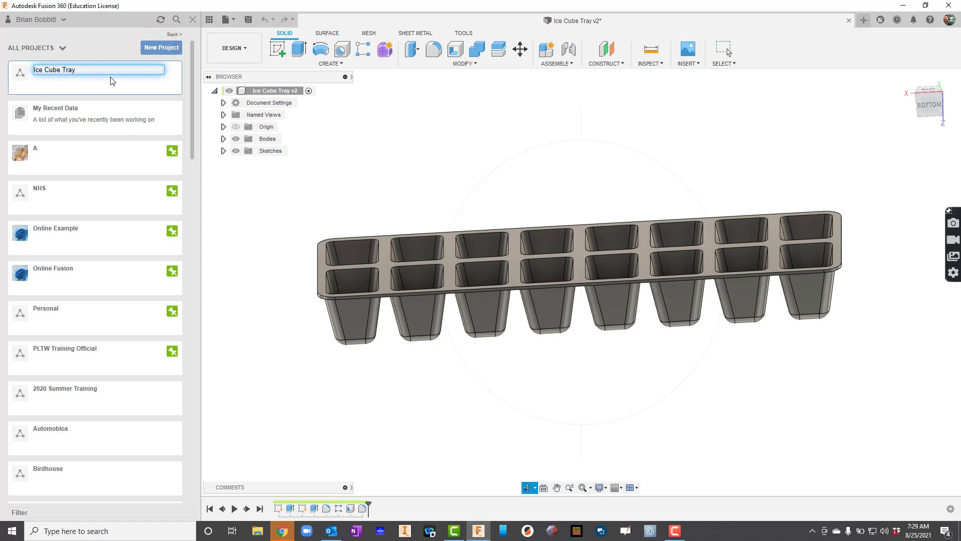
text( Cube Tray)
key(Return)
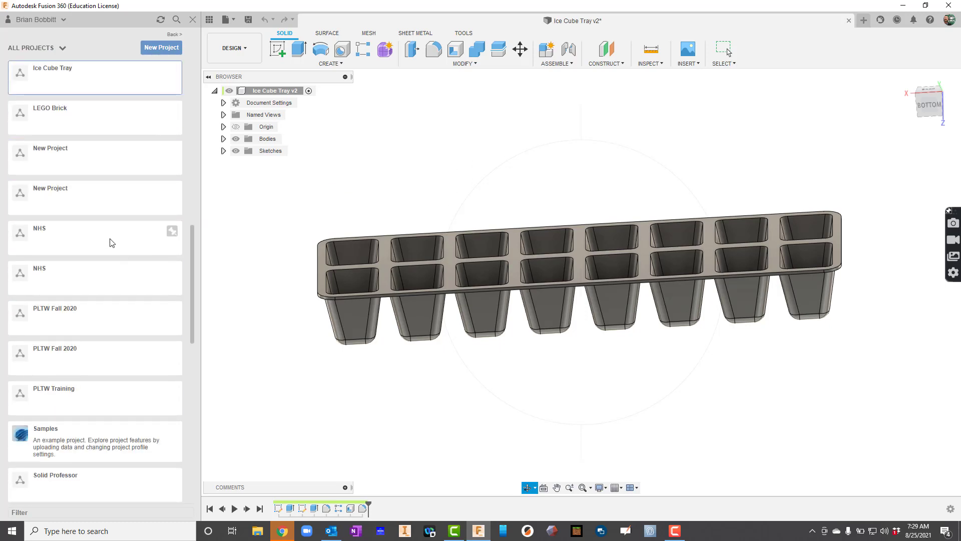
click(103, 238)
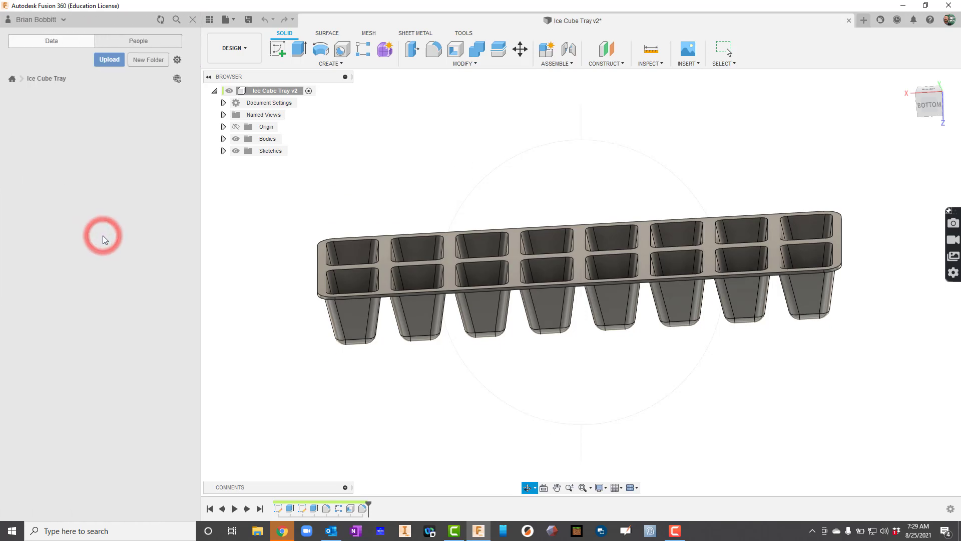
Create a new design from the File menu and save it as 'Ice Cube Tray' (v1)
click(228, 22)
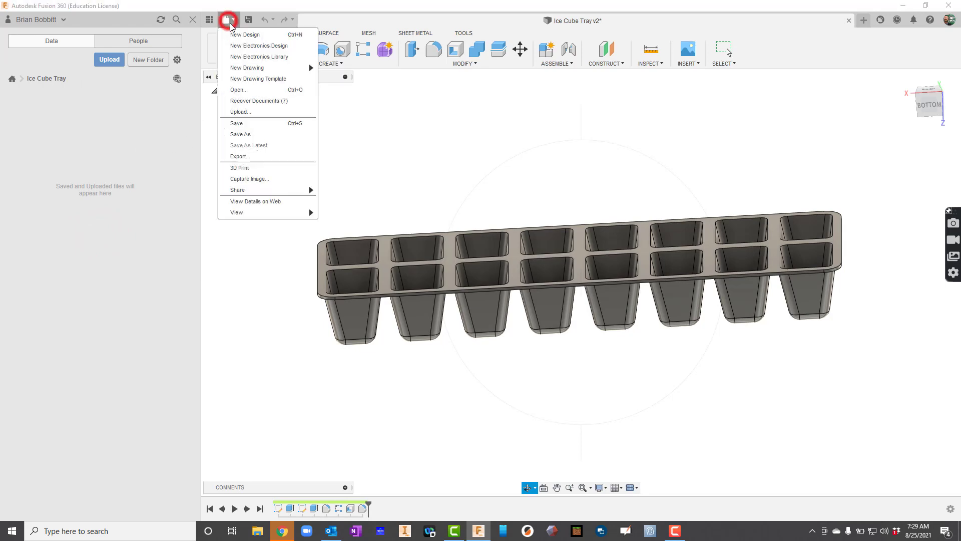
click(233, 33)
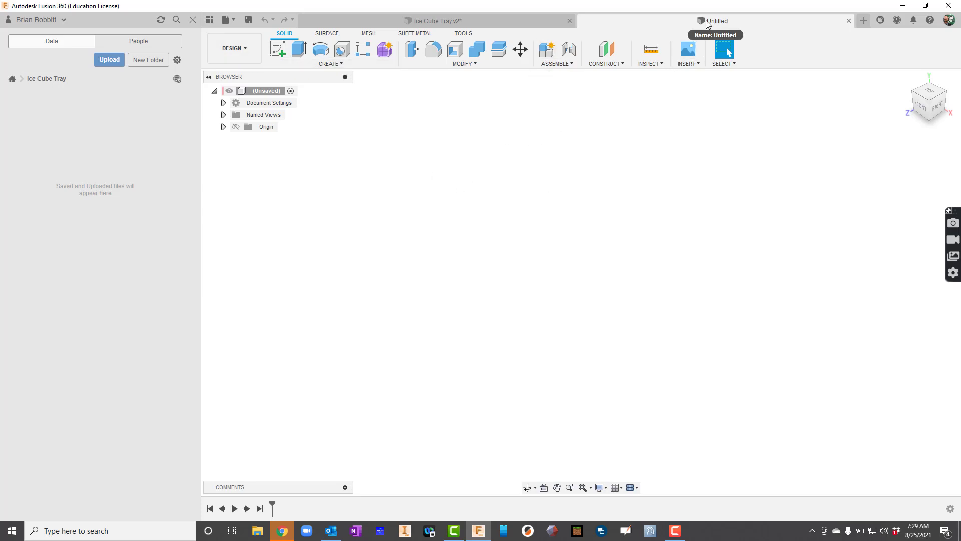
click(249, 21)
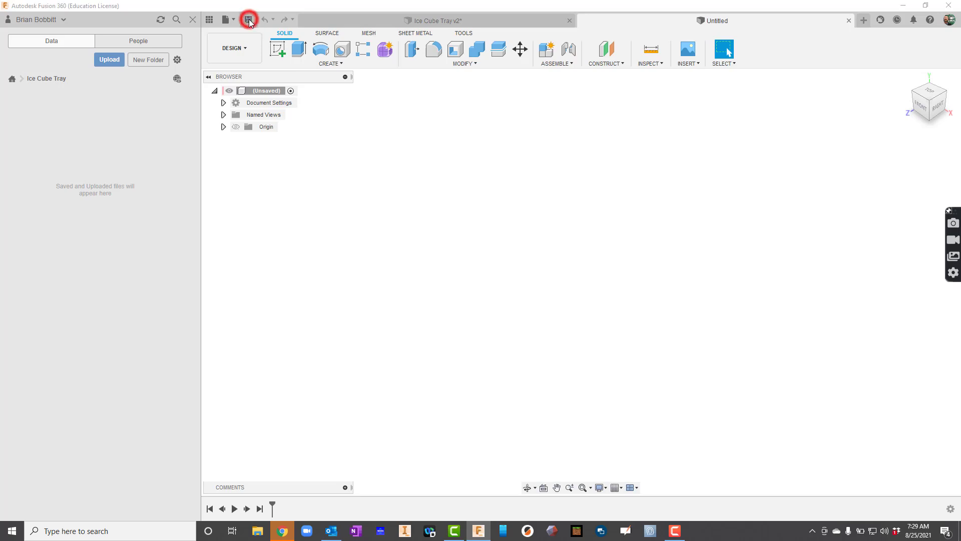
text(Ice Cube Tray)
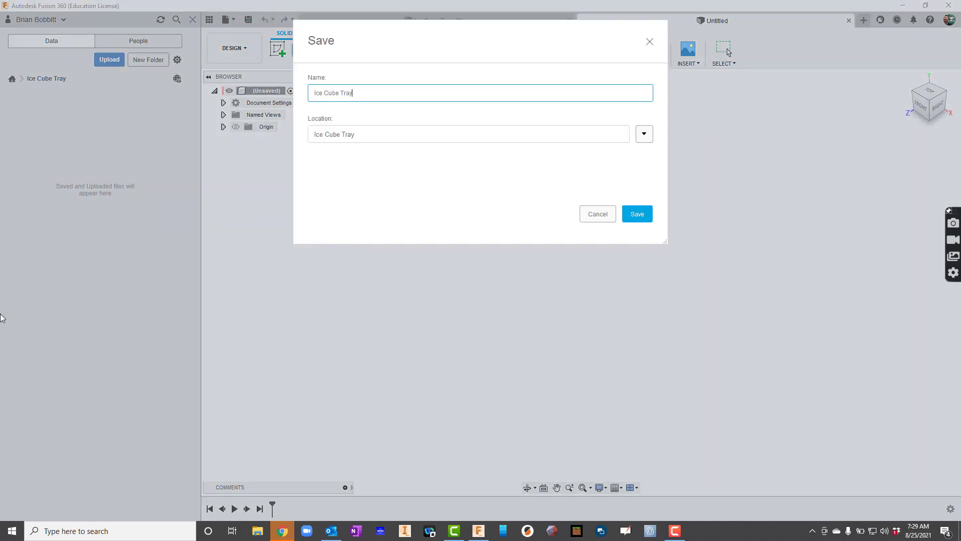
key(Return)
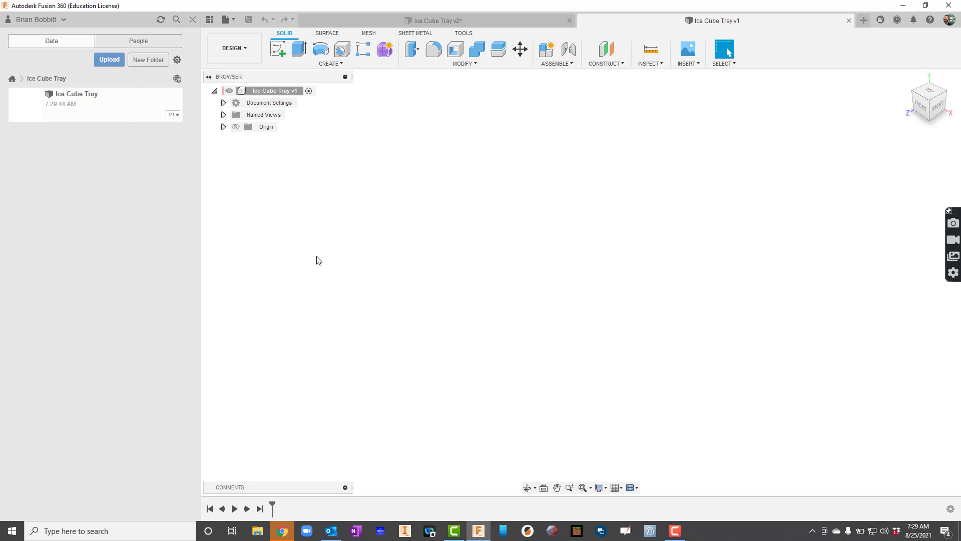
Add a new component from the Assemble menu and name it 'Ice Cube Tray'
click(192, 20)
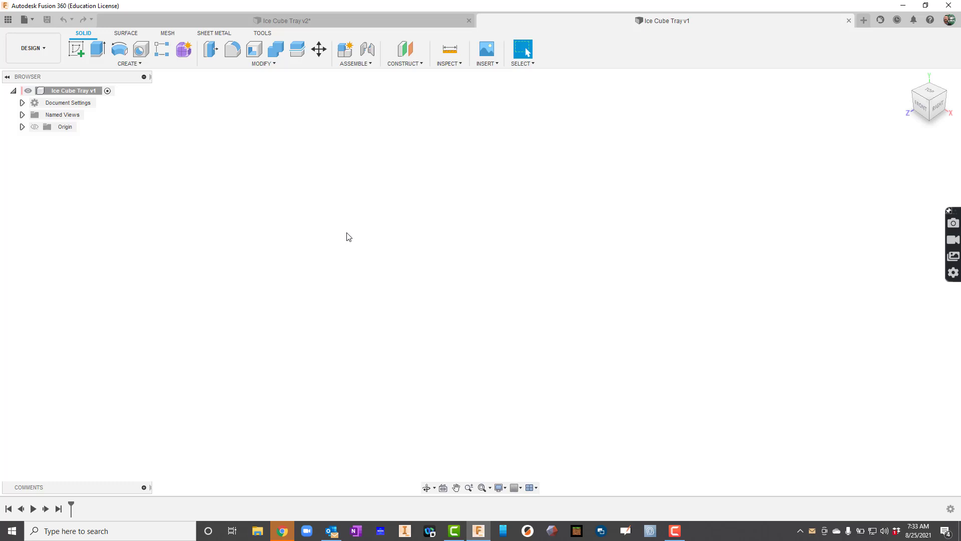
click(366, 64)
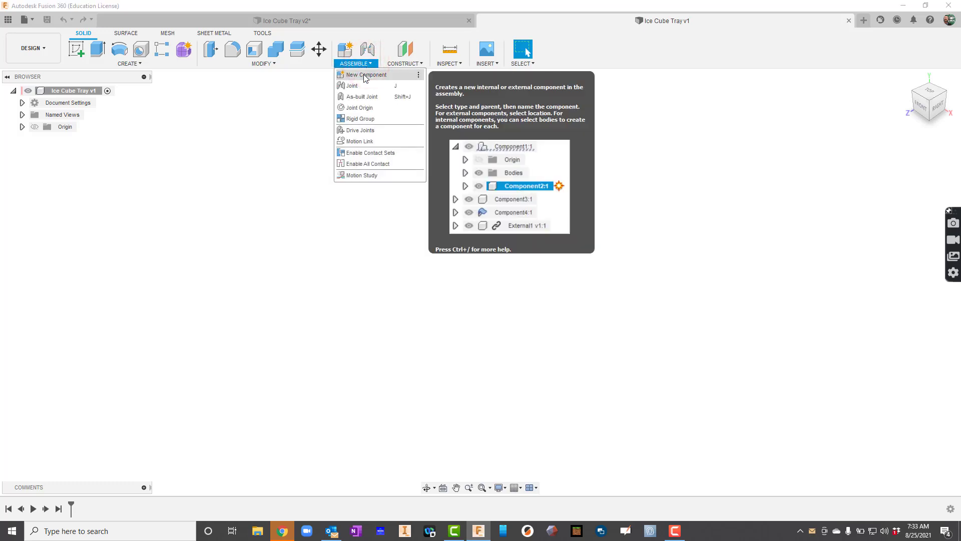
click(365, 76)
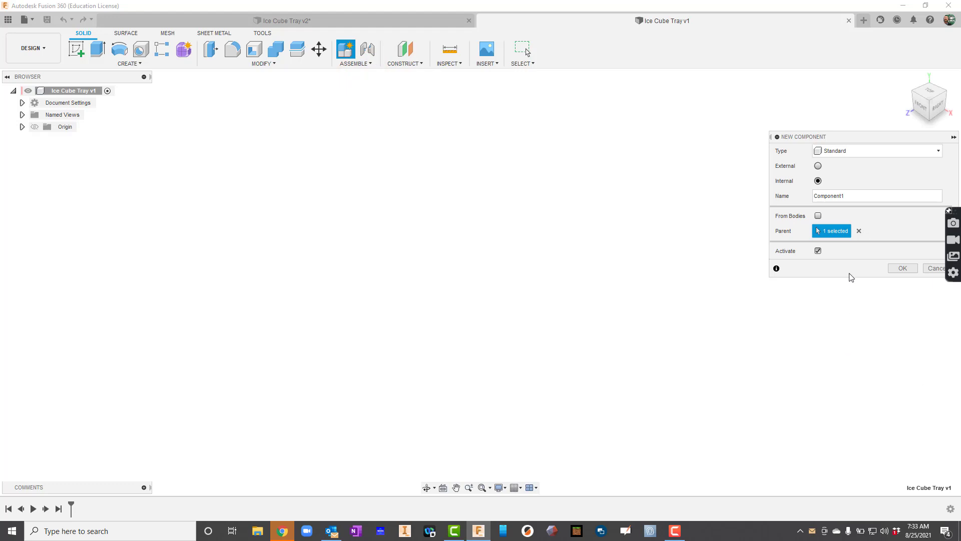
double_click(864, 197)
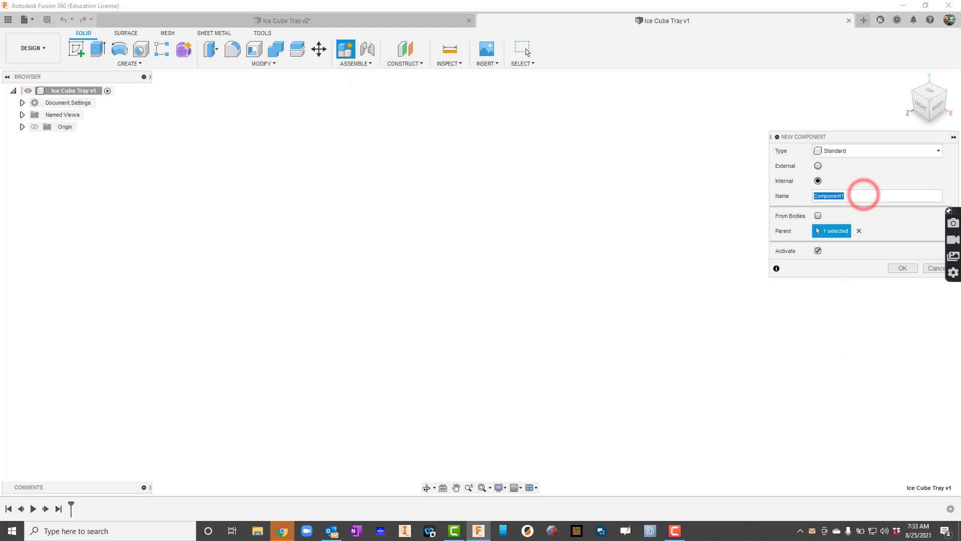
text(Ice Cube Tray)
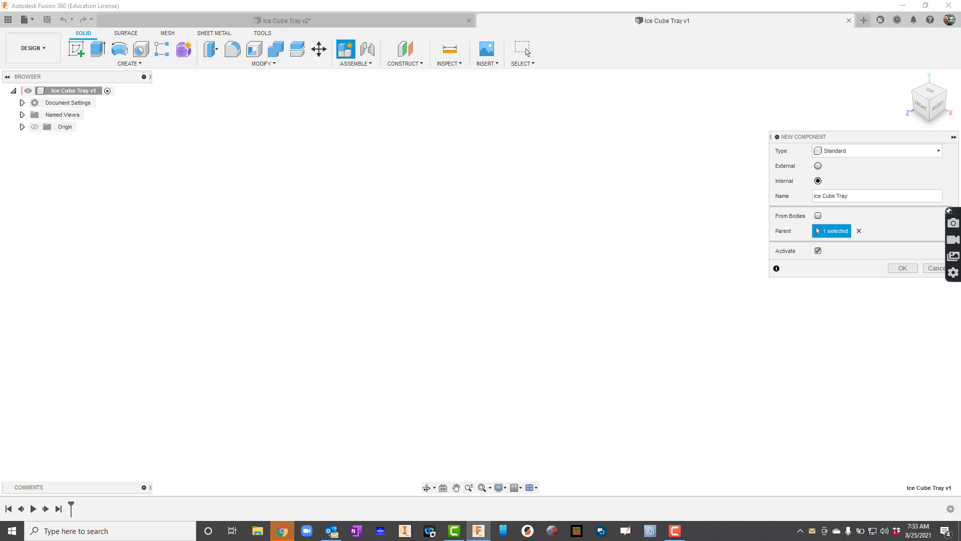
key(Return)
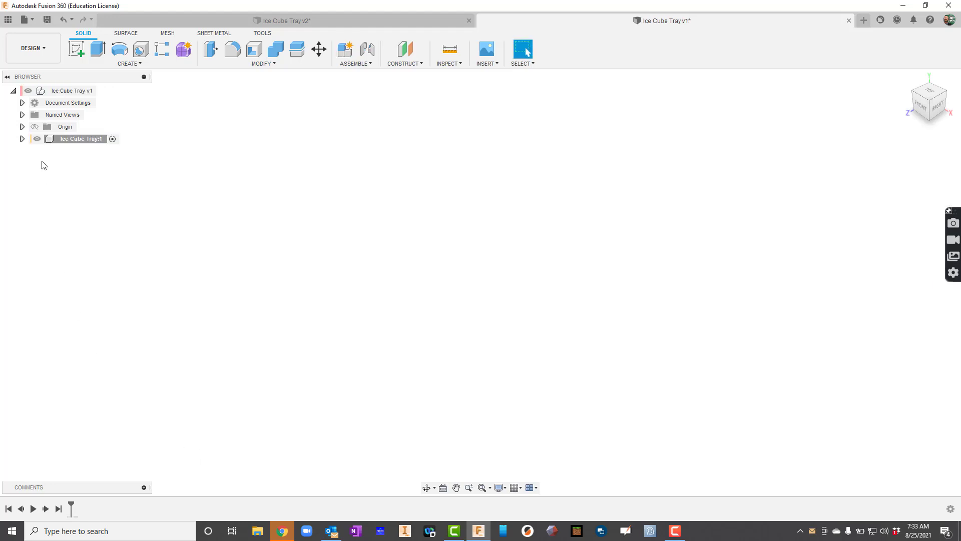
Check that the Document Settings units read Inch, then cancel without changes
click(22, 103)
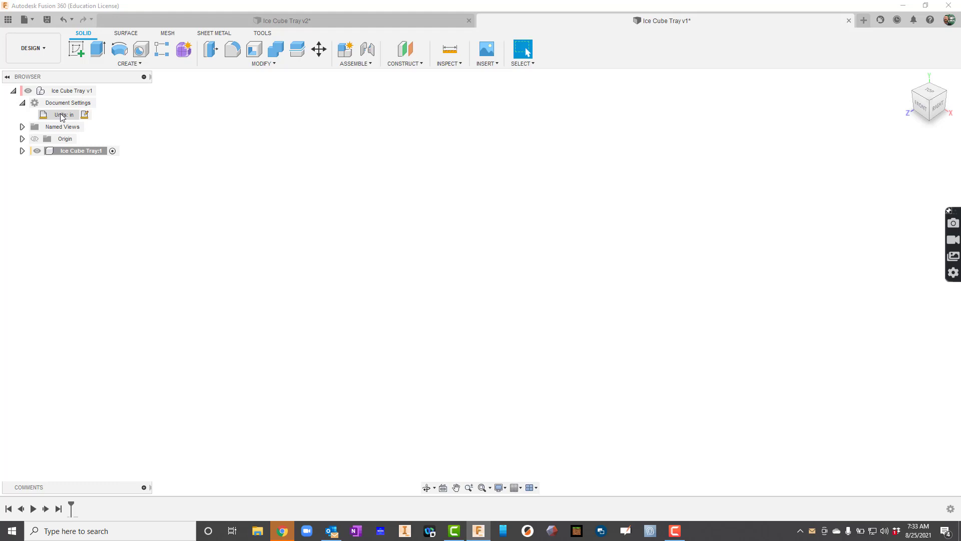
click(84, 115)
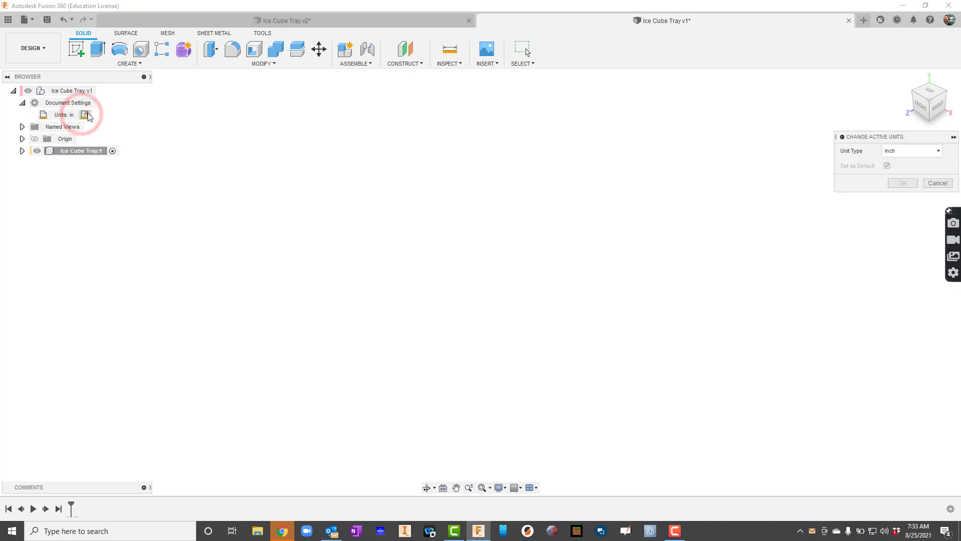
drag(891, 136, 815, 137)
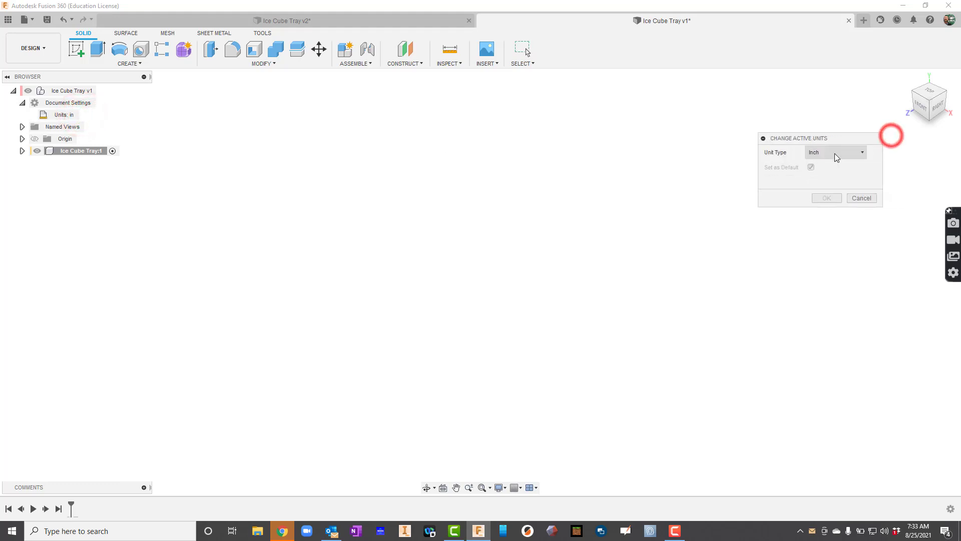
click(859, 198)
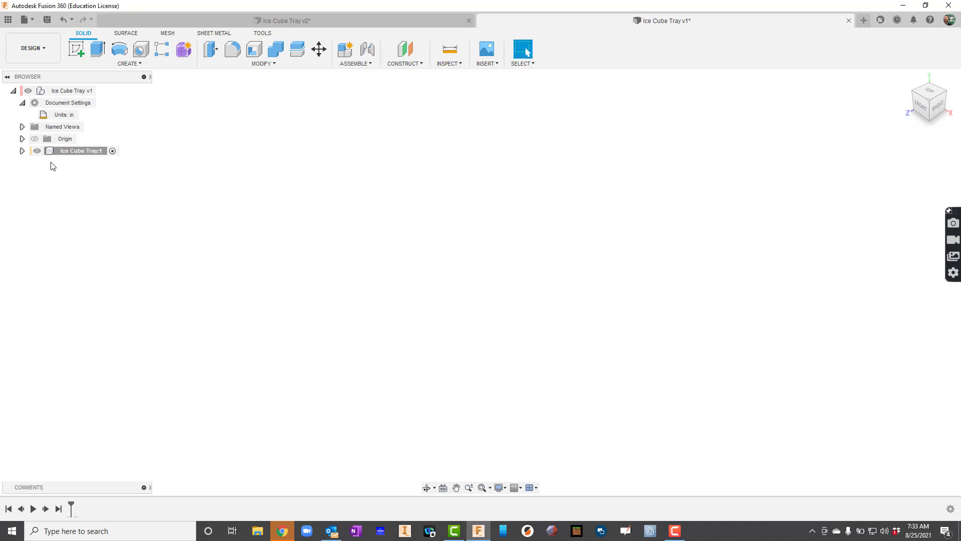
Sketch a 12 × 4 in rectangle from the origin on the front plane
click(79, 52)
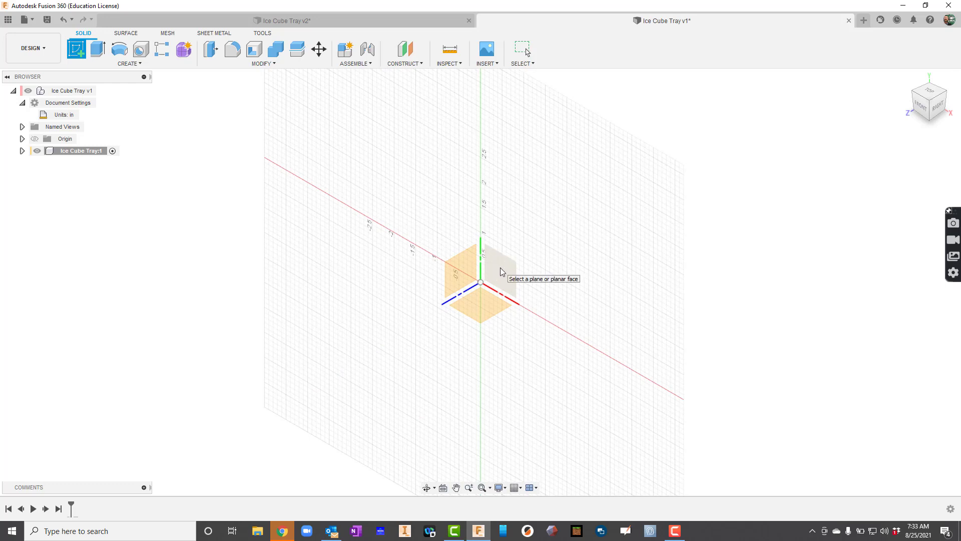
click(501, 270)
click(101, 56)
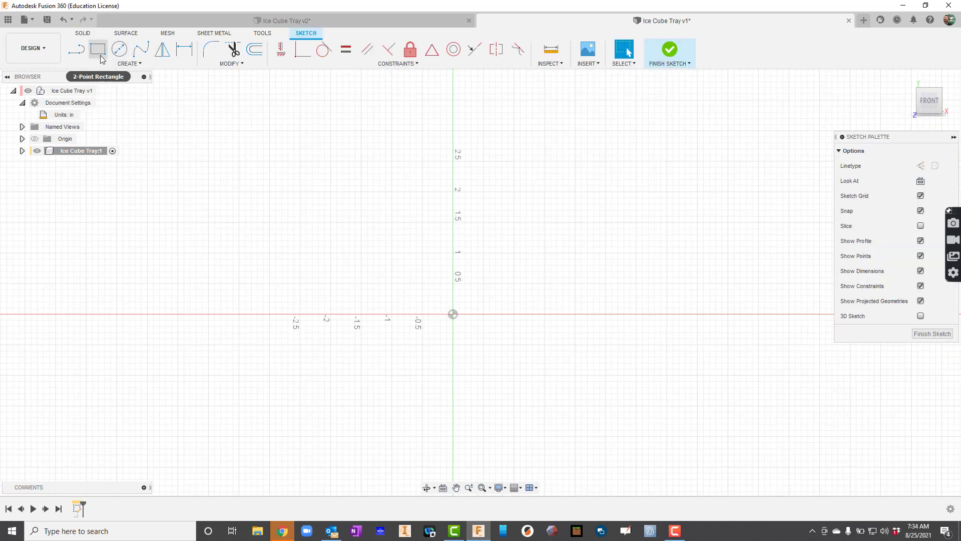
click(453, 314)
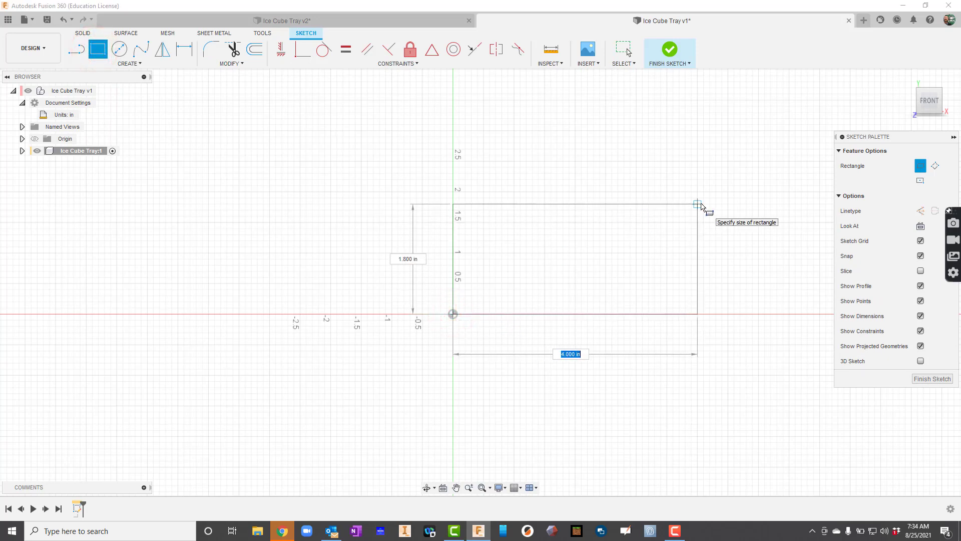
text(12)
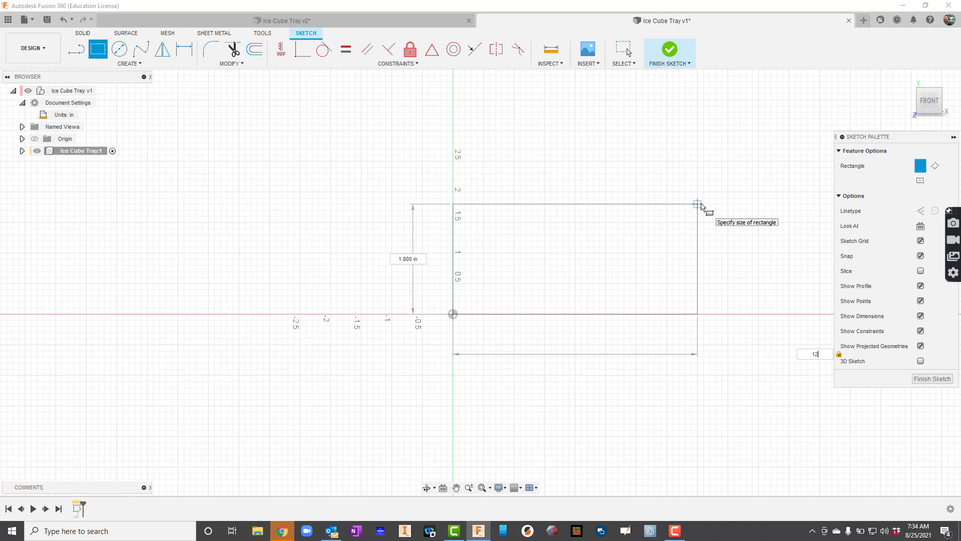
key(Tab)
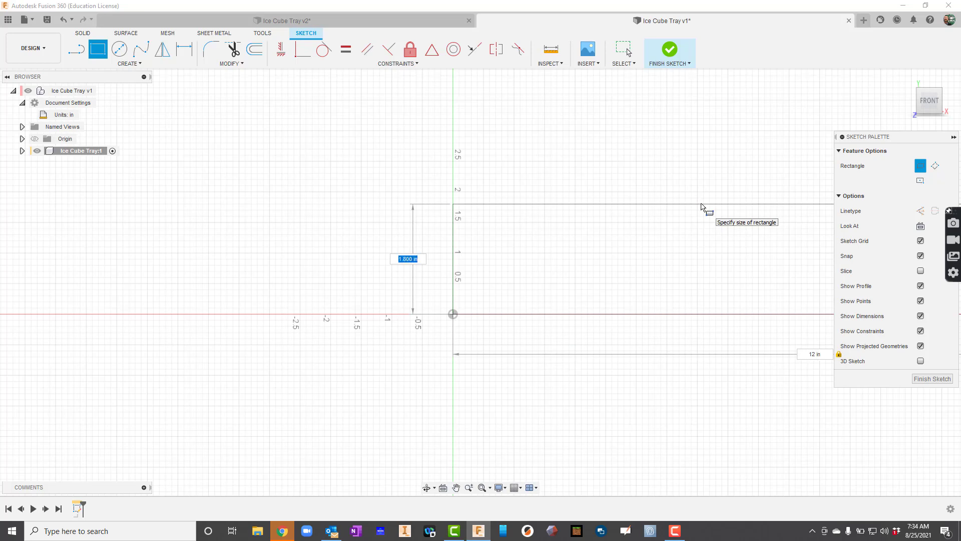
text(4)
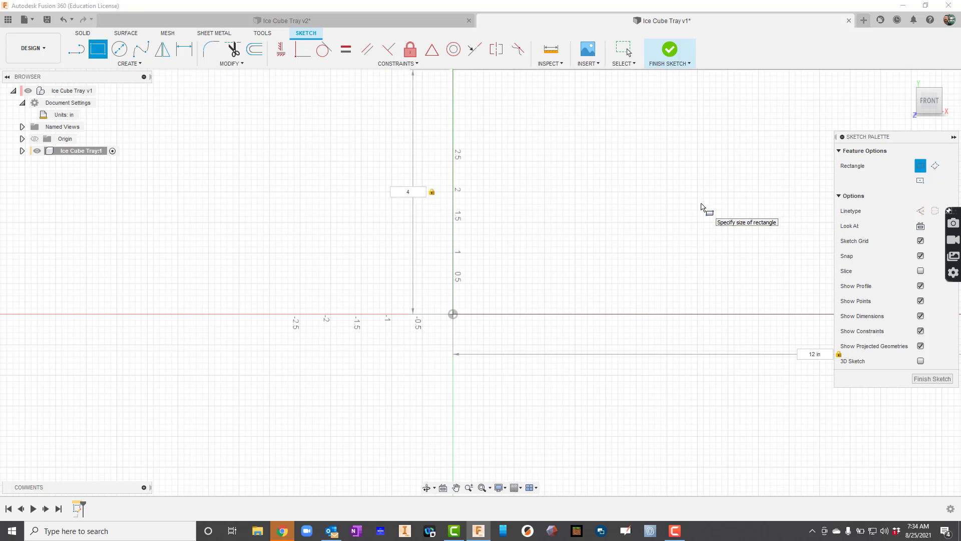
key(Return)
key(Escape)
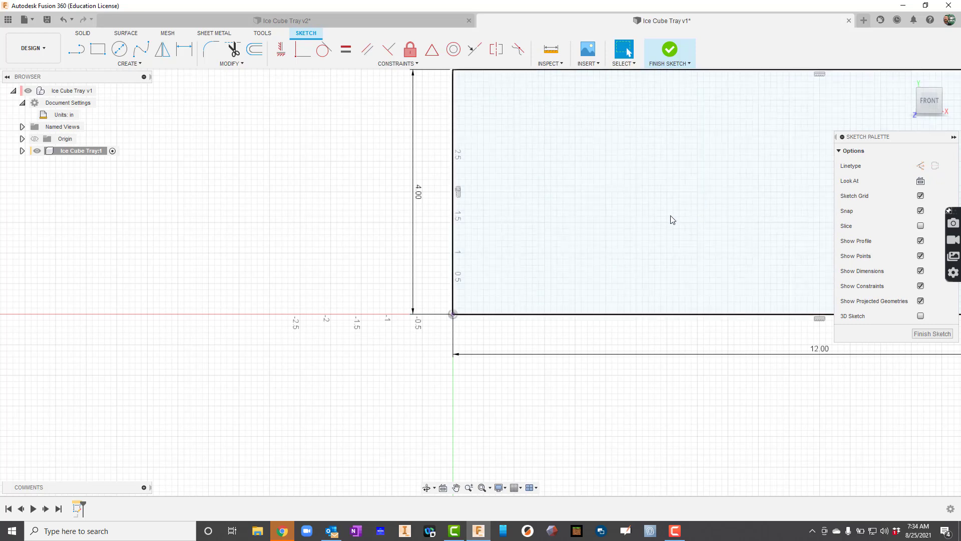
scroll(697, 196, down, 2)
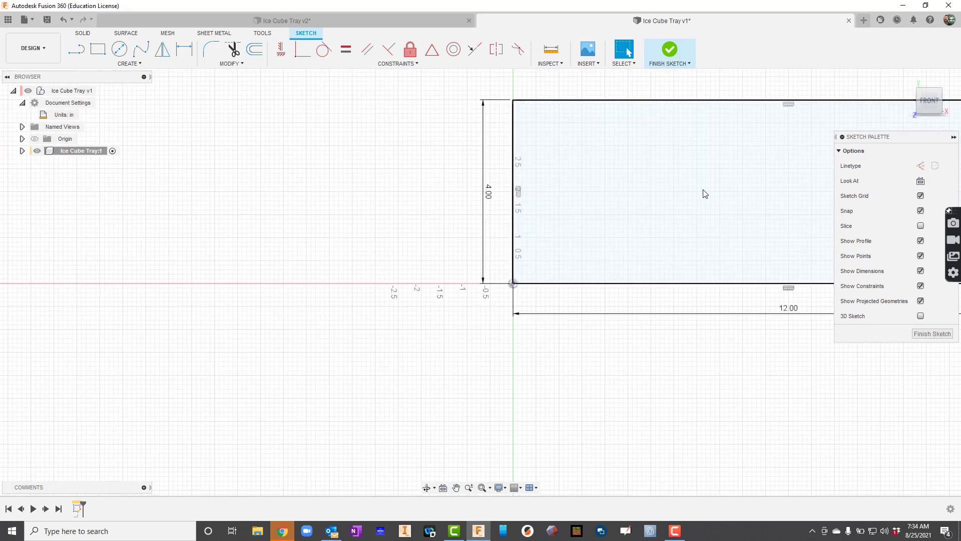
mouse_move(705, 194)
middle_down()
mouse_move(607, 191)
mouse_move(433, 230)
middle_up()
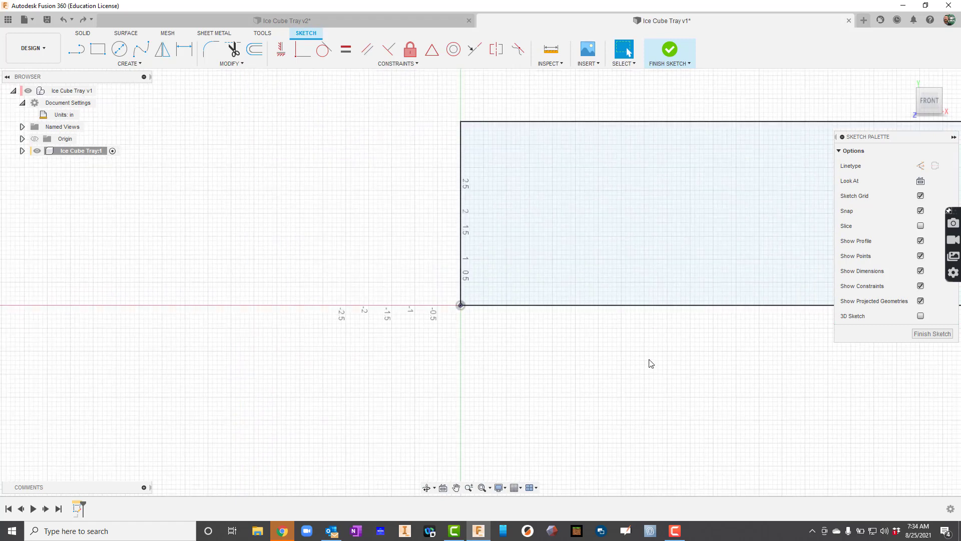
Extrude the rectangle profile 2 in as a new solid body
key(e)
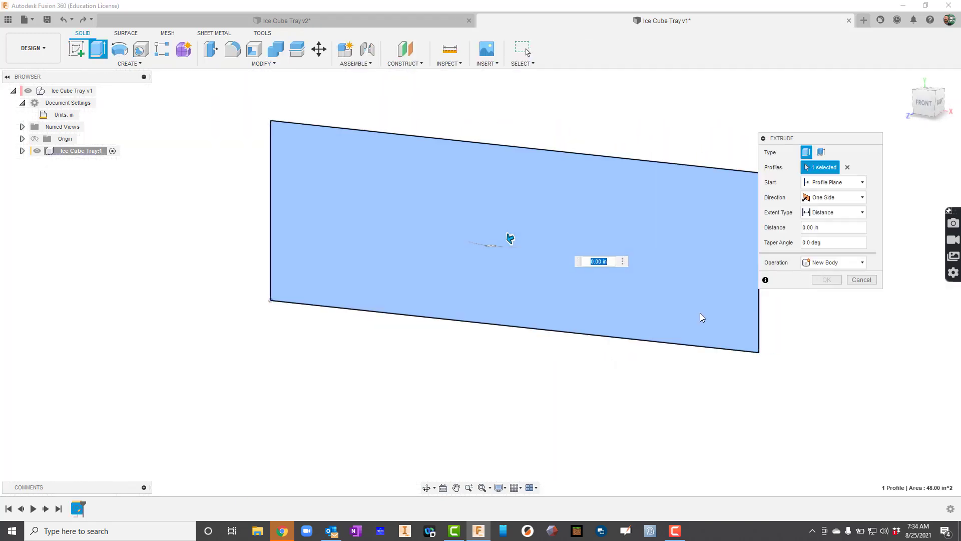
drag(508, 238, 512, 249)
text(2)
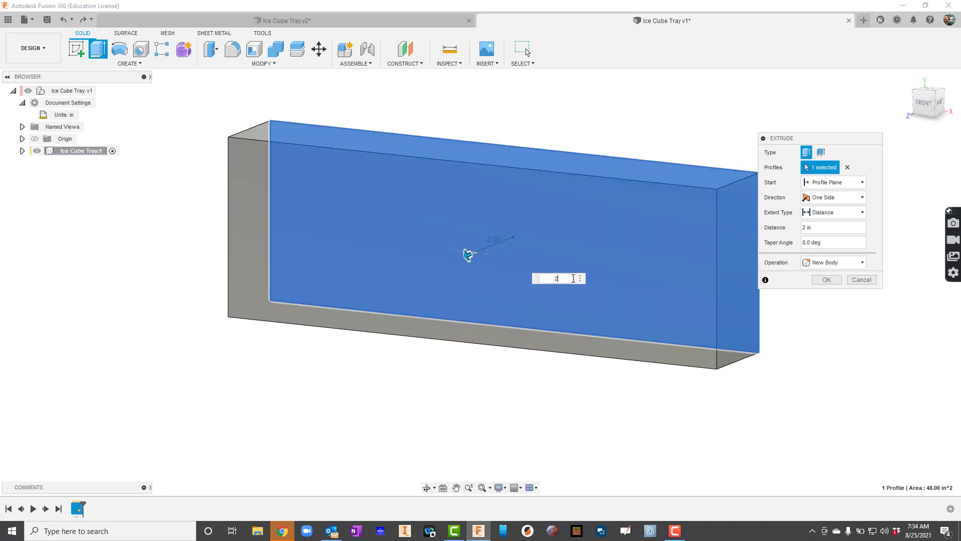
click(824, 279)
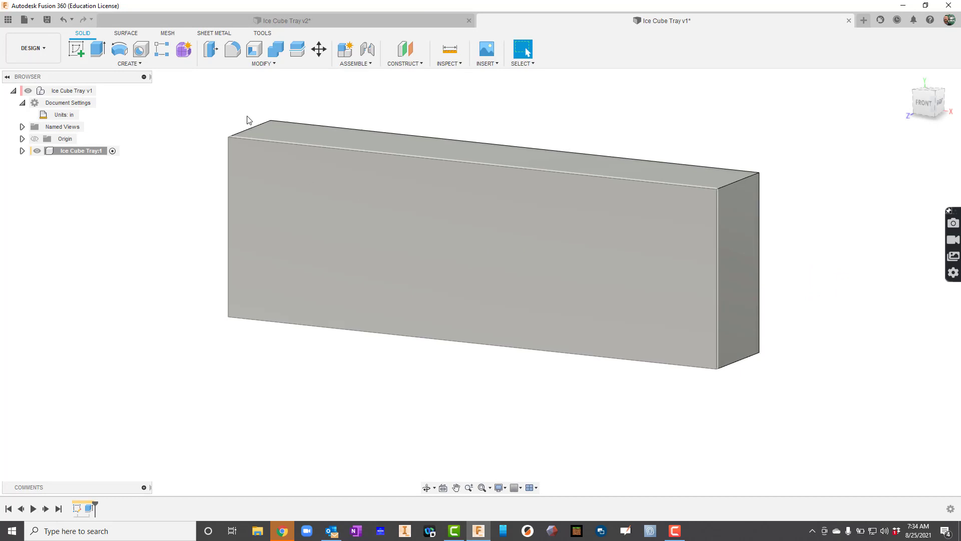
Sketch a 1.2 × 1.65 in rectangle on the block's front face near the origin
click(80, 51)
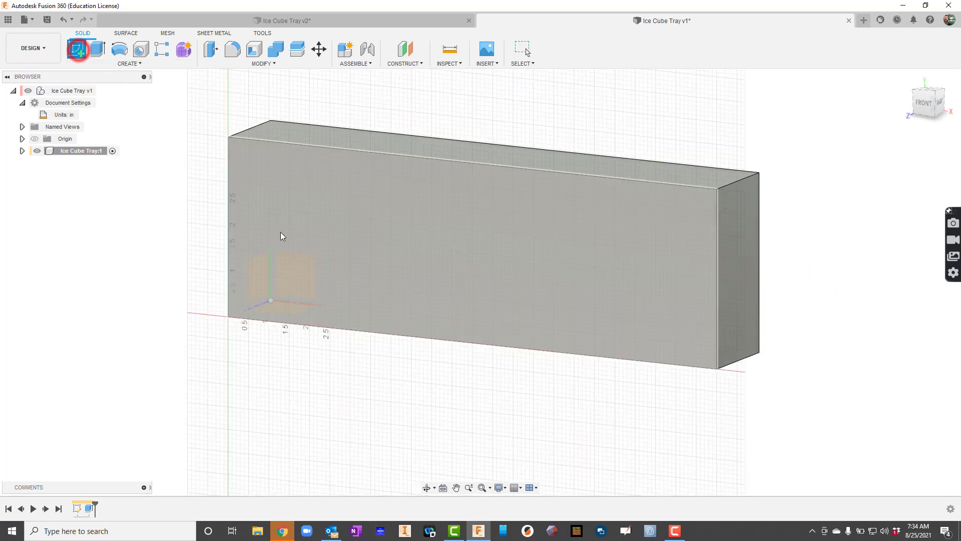
click(321, 256)
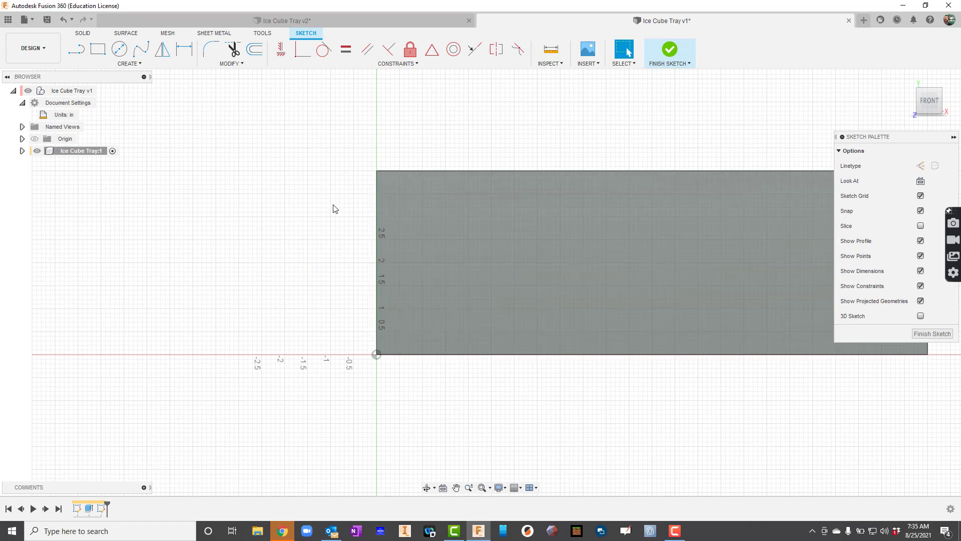
click(105, 57)
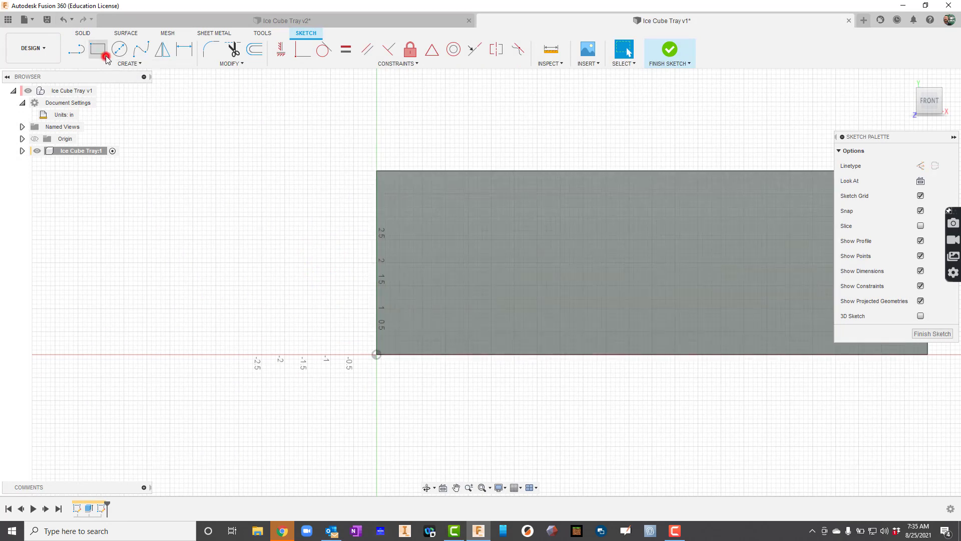
click(392, 338)
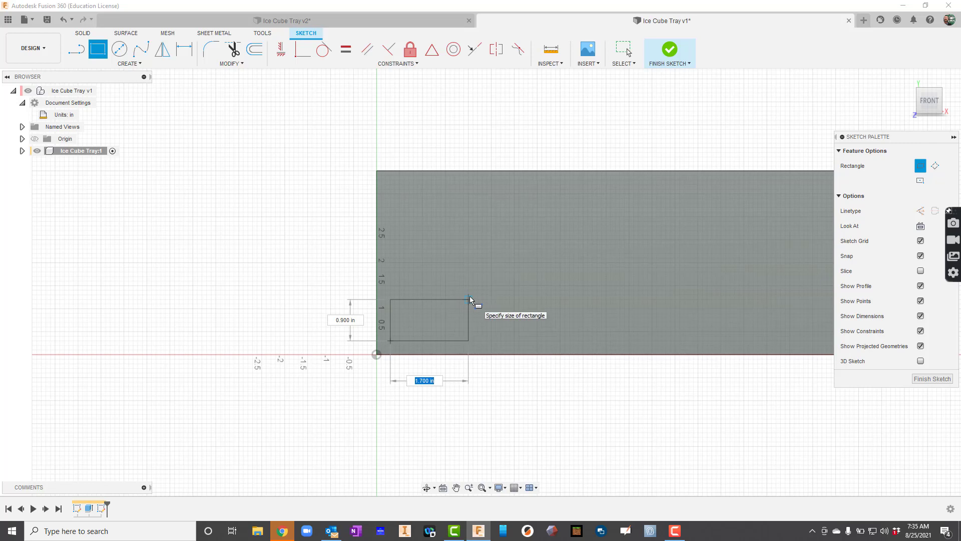
text(1.2)
key(Tab)
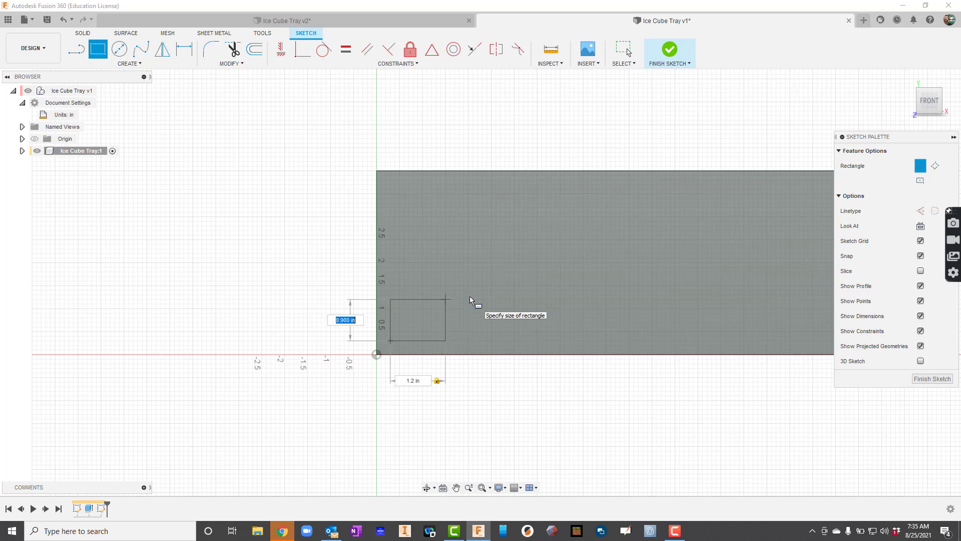
text(1.65)
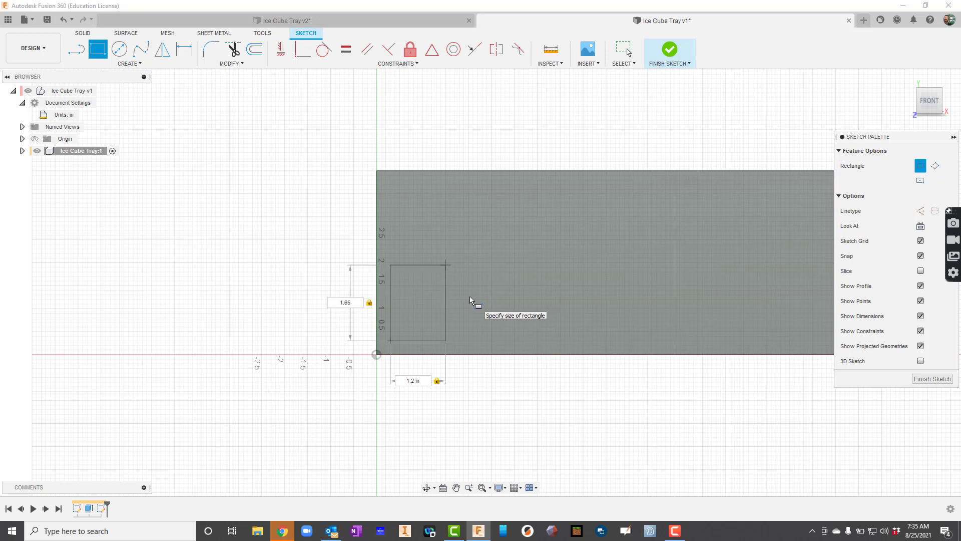
key(Return)
scroll(482, 307, up, 5)
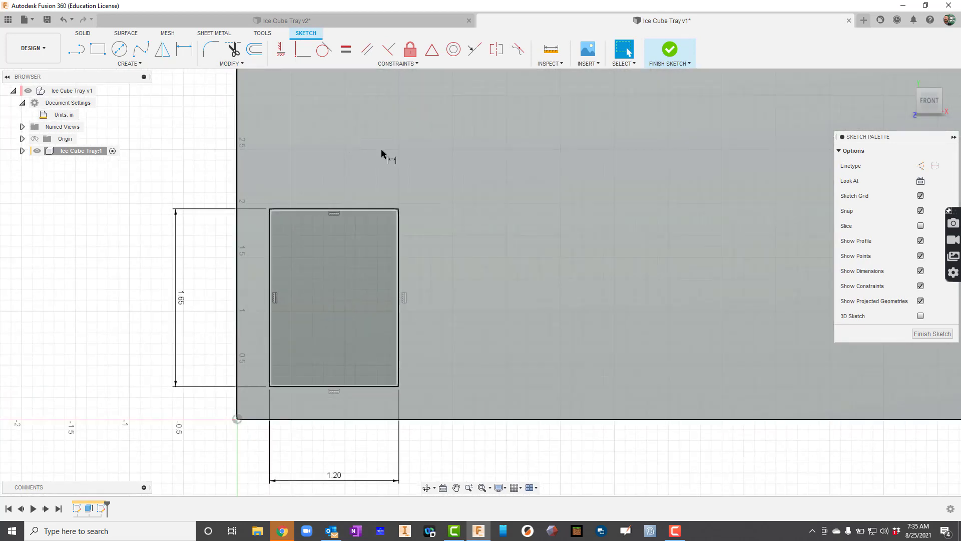
Dimension the rectangle 0.20 in from the vertical and horizontal axes
key(d)
click(270, 261)
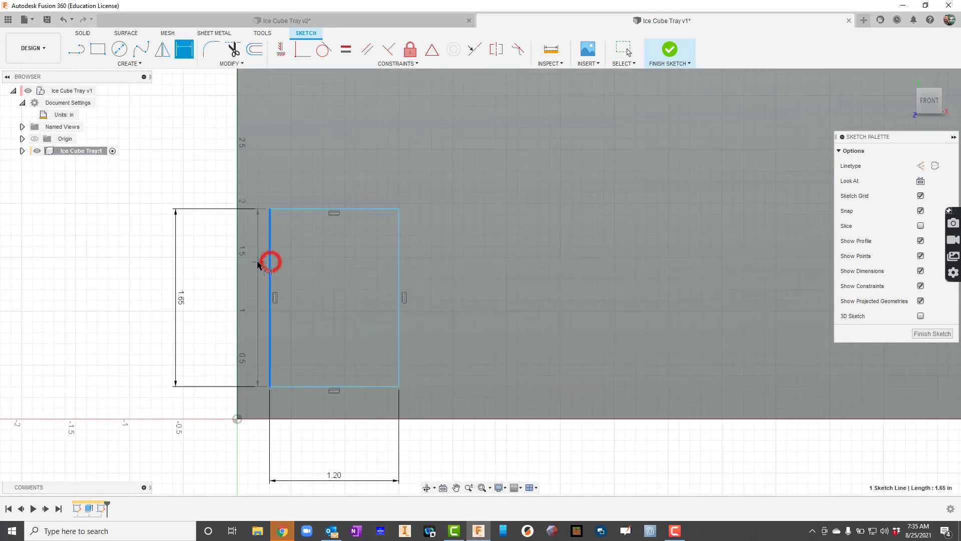
click(236, 263)
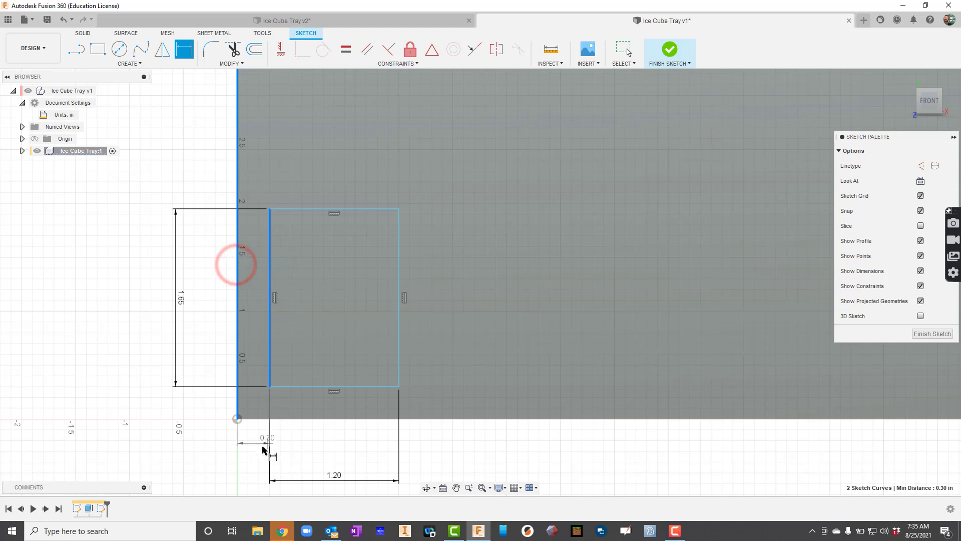
click(253, 449)
text(0.2)
key(Return)
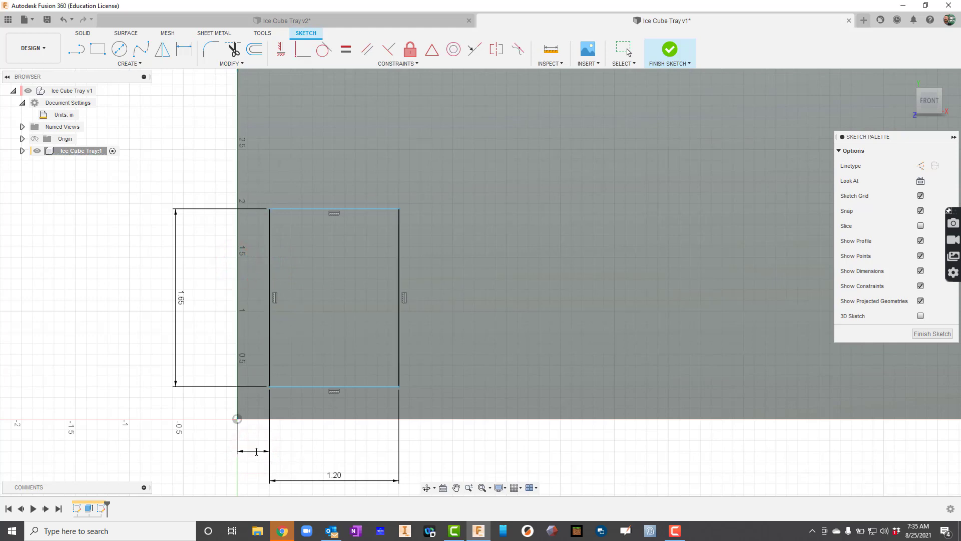
click(307, 388)
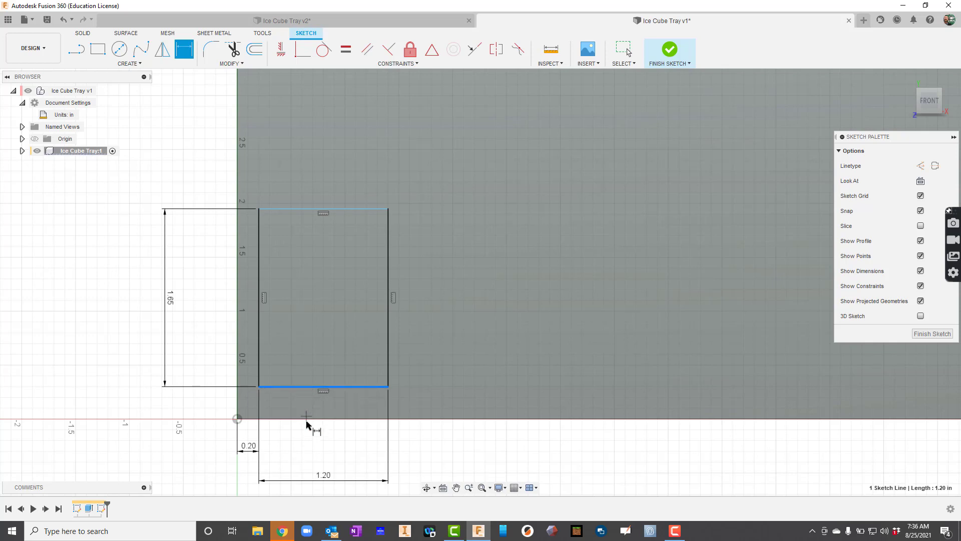
click(328, 420)
click(441, 400)
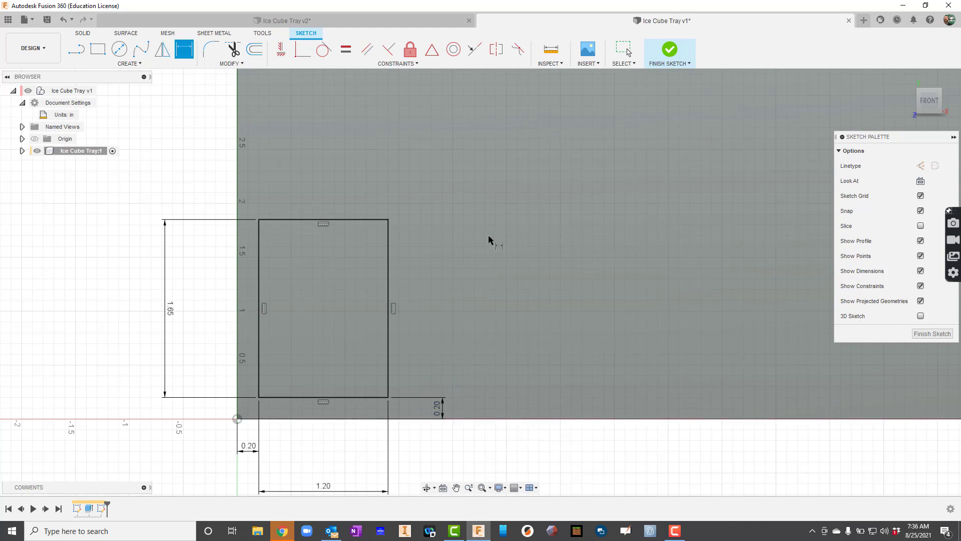
Extrude the small rectangle as a cut -1.3 in into the block
key(e)
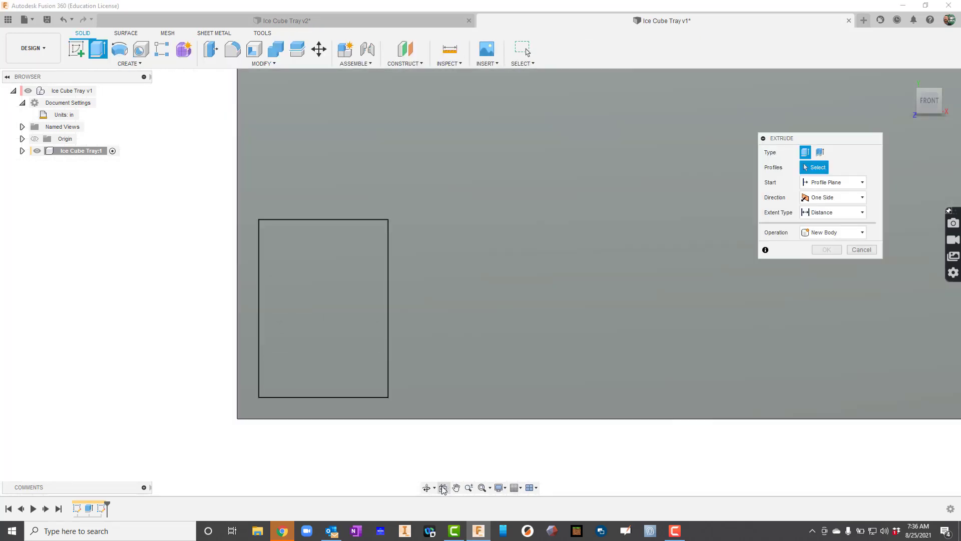
click(427, 488)
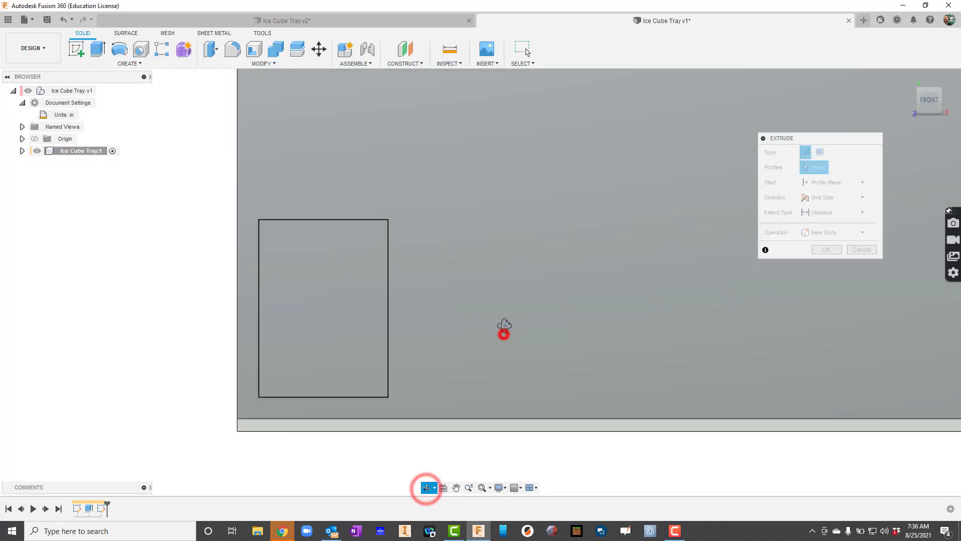
mouse_move(504, 327)
mouse_down()
mouse_move(498, 279)
mouse_move(607, 256)
mouse_up()
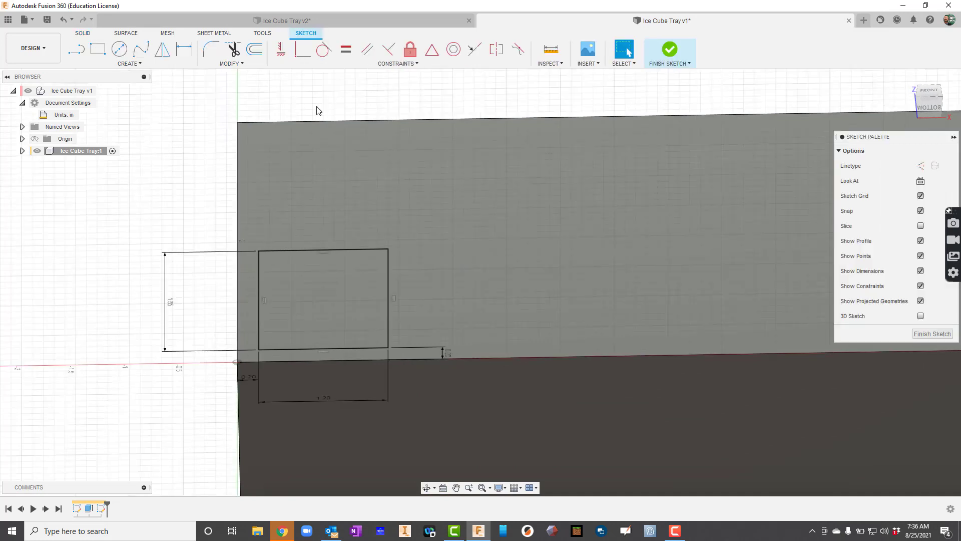
key(e)
click(323, 285)
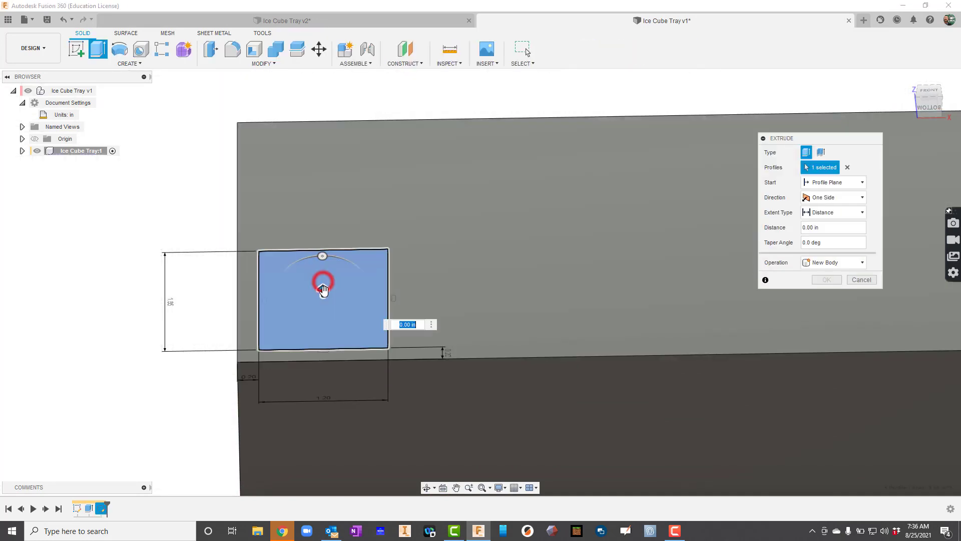
drag(324, 289, 325, 328)
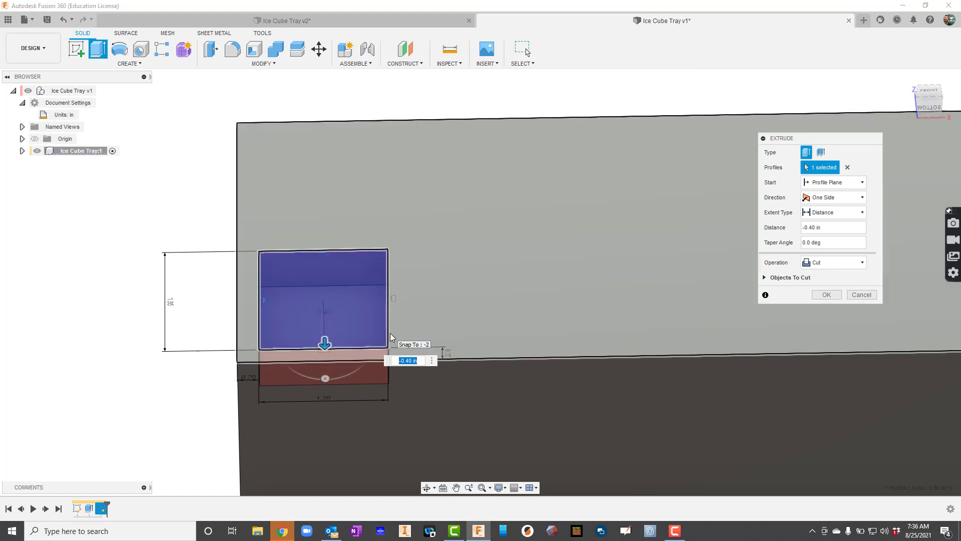
text(-1.3)
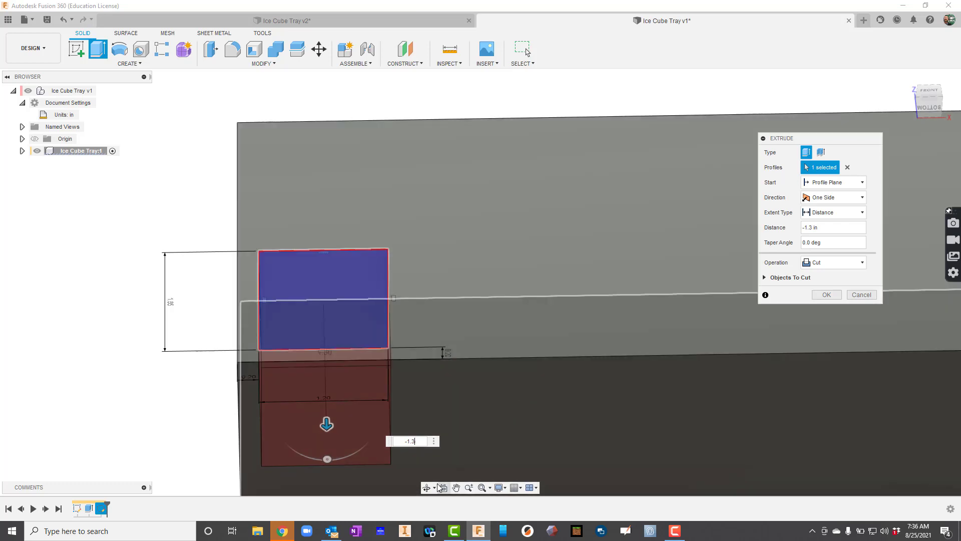
Set the cut's taper angle to -10° and confirm the pocket
click(427, 487)
drag(455, 326, 454, 353)
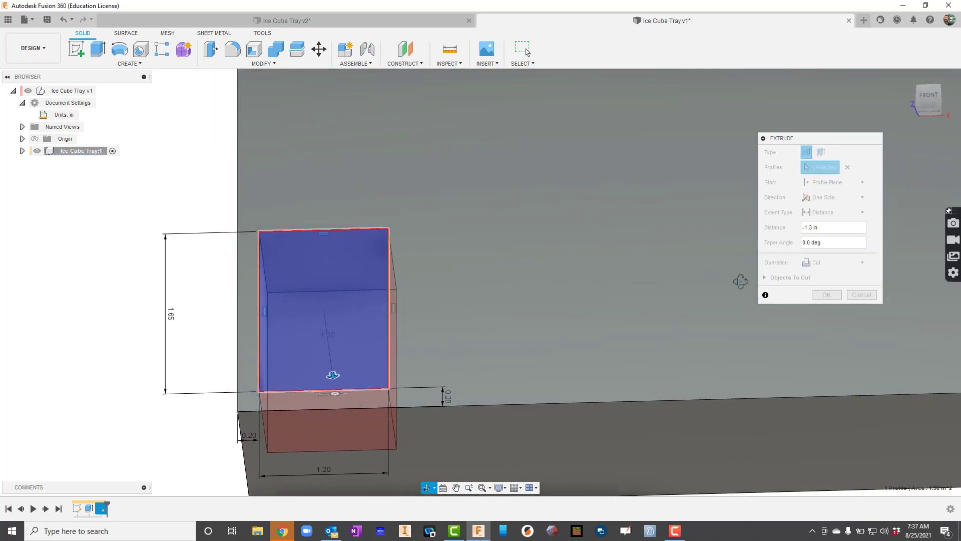
click(826, 242)
click(826, 242)
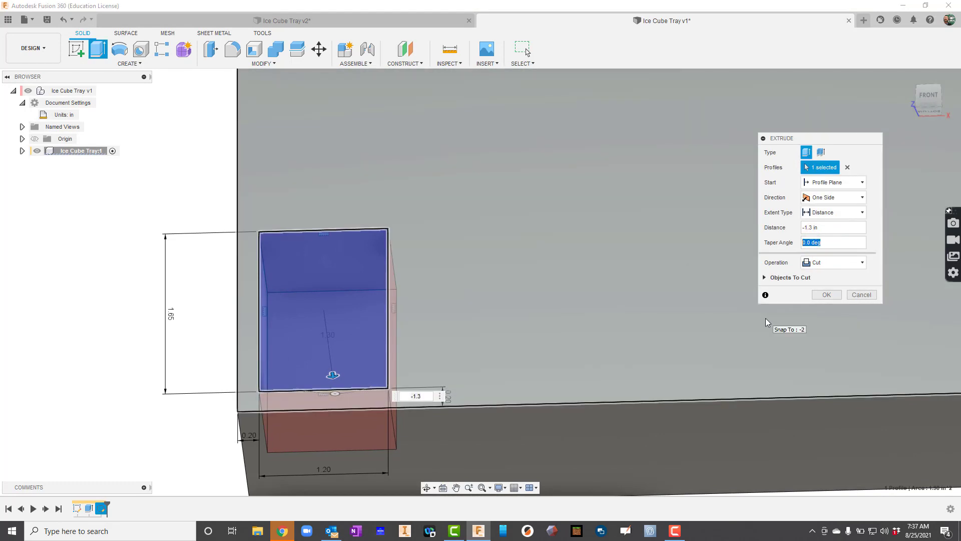
text(10)
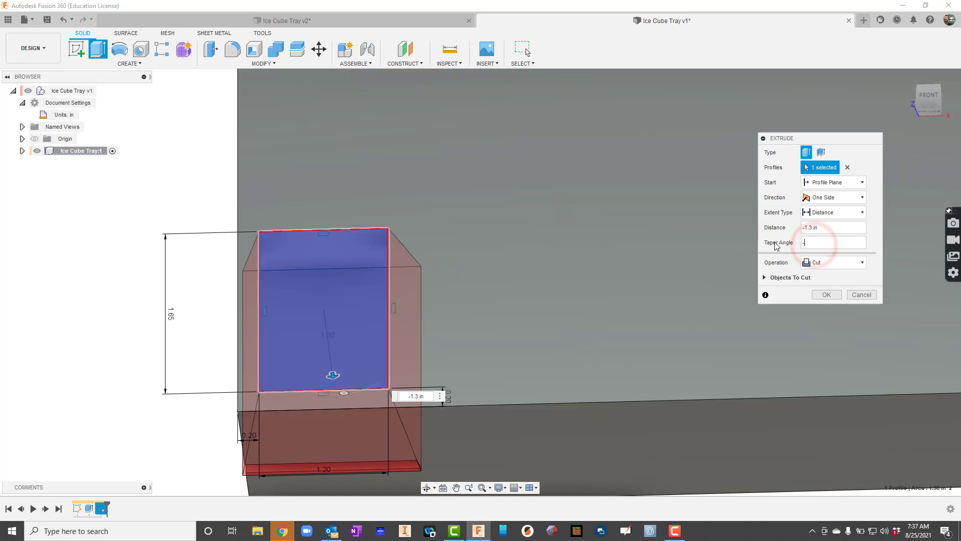
text(-10)
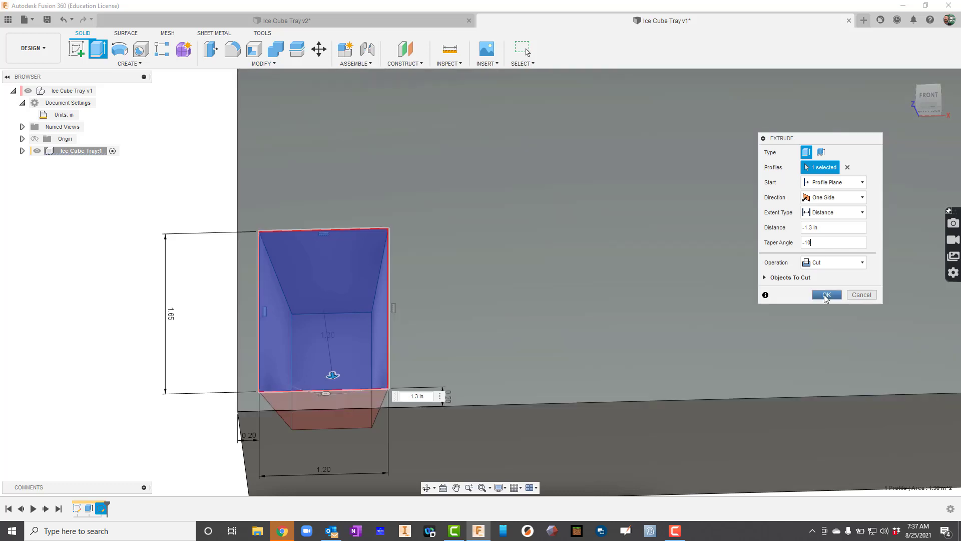
click(825, 294)
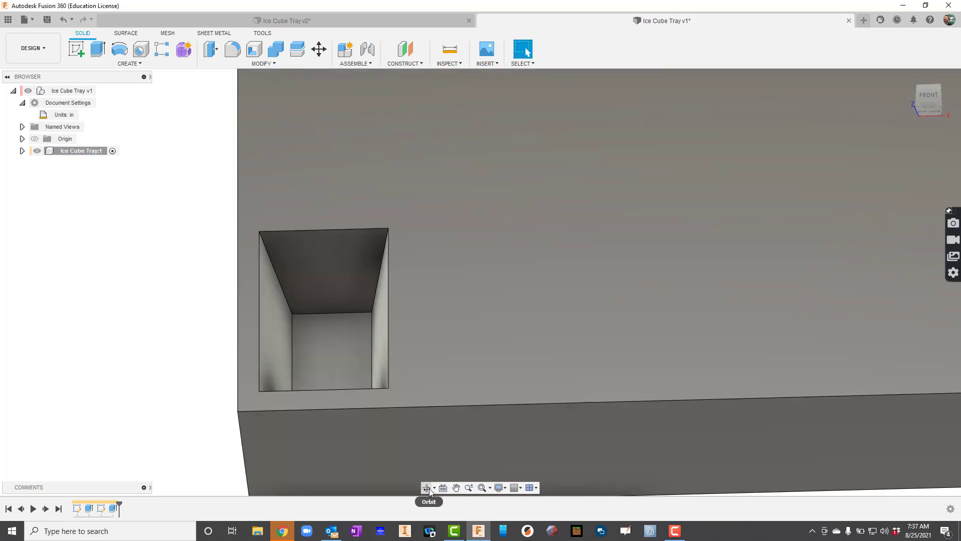
click(427, 487)
drag(461, 354, 462, 374)
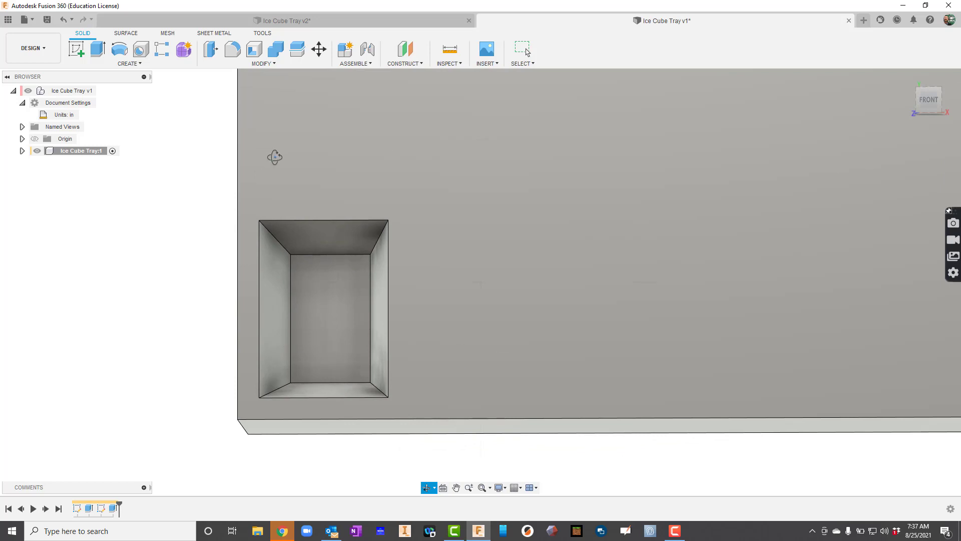
Fillet the pocket's top, vertical and bottom edges with a 0.17 in radius
click(233, 50)
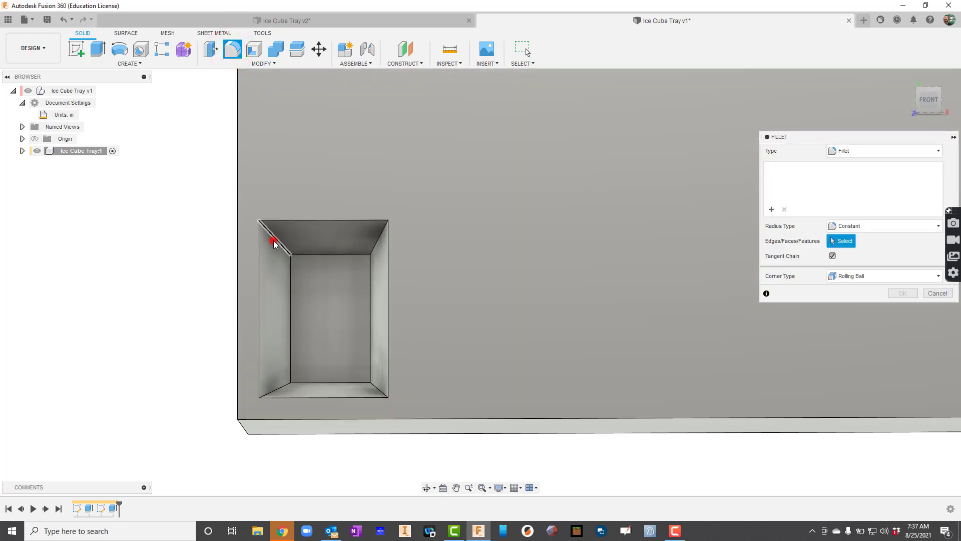
click(274, 233)
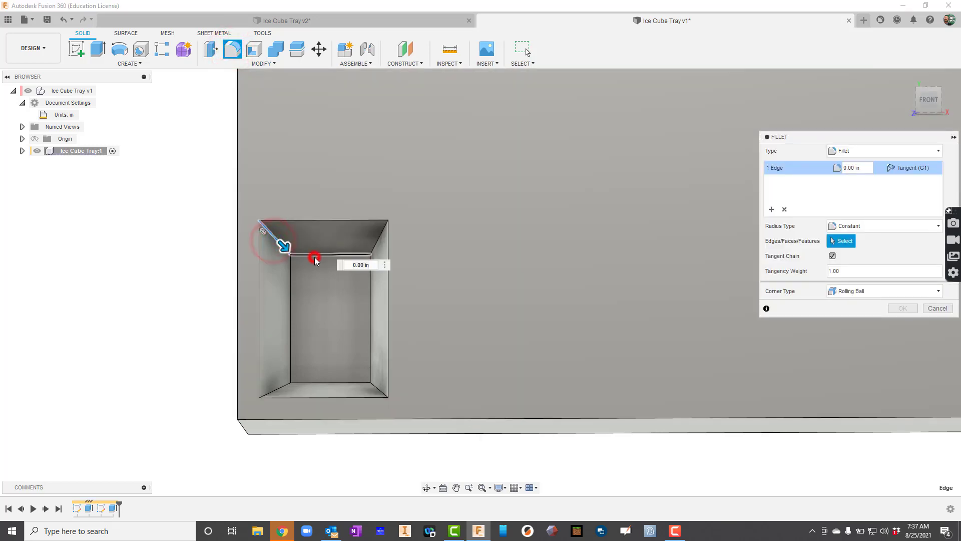
click(370, 274)
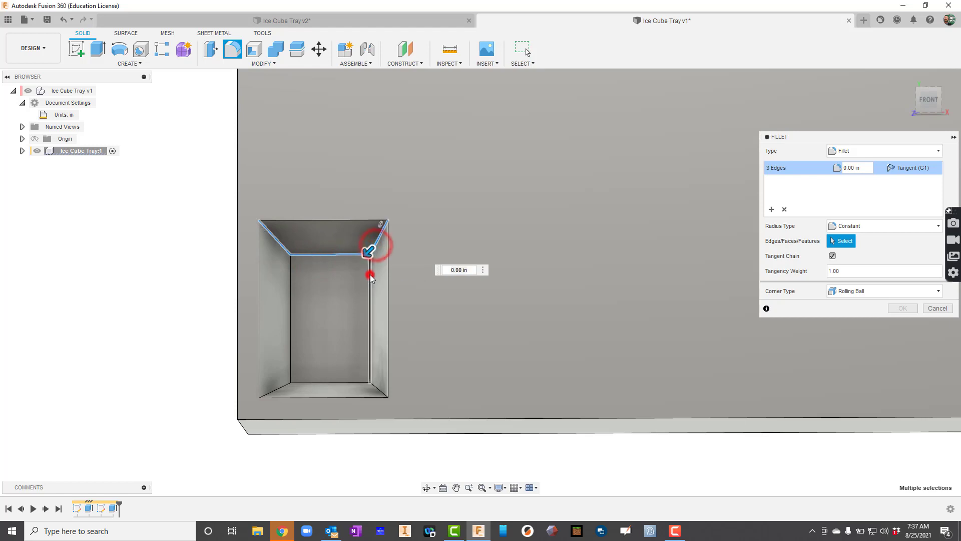
click(382, 391)
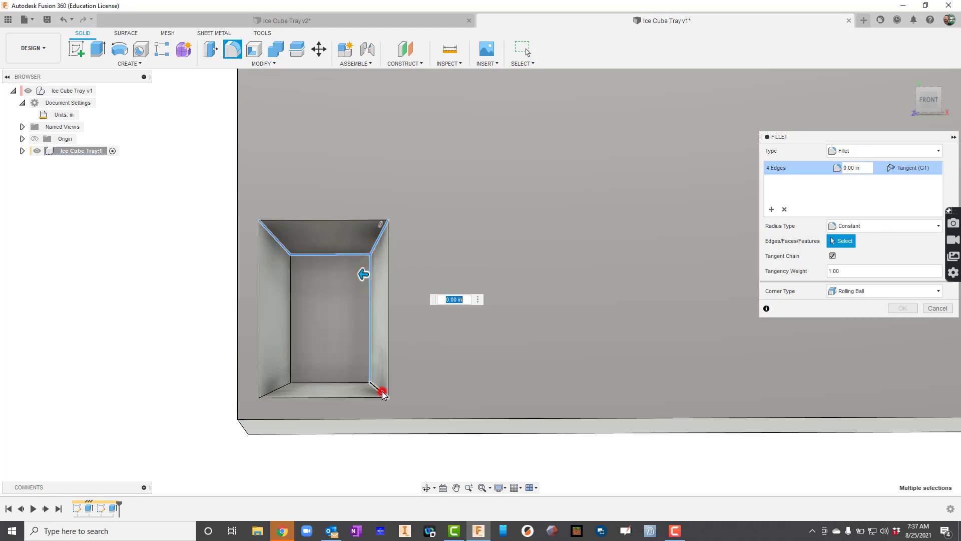
click(351, 382)
click(275, 386)
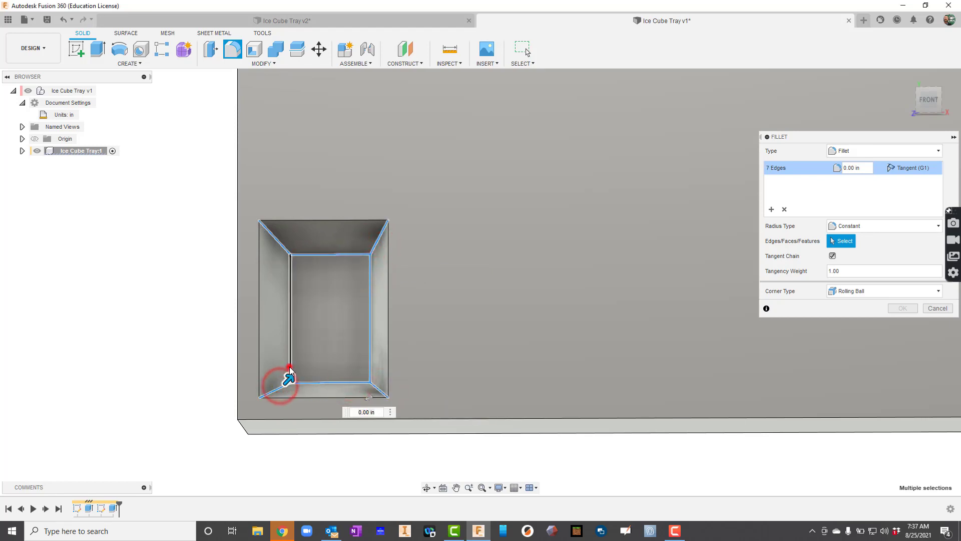
click(291, 366)
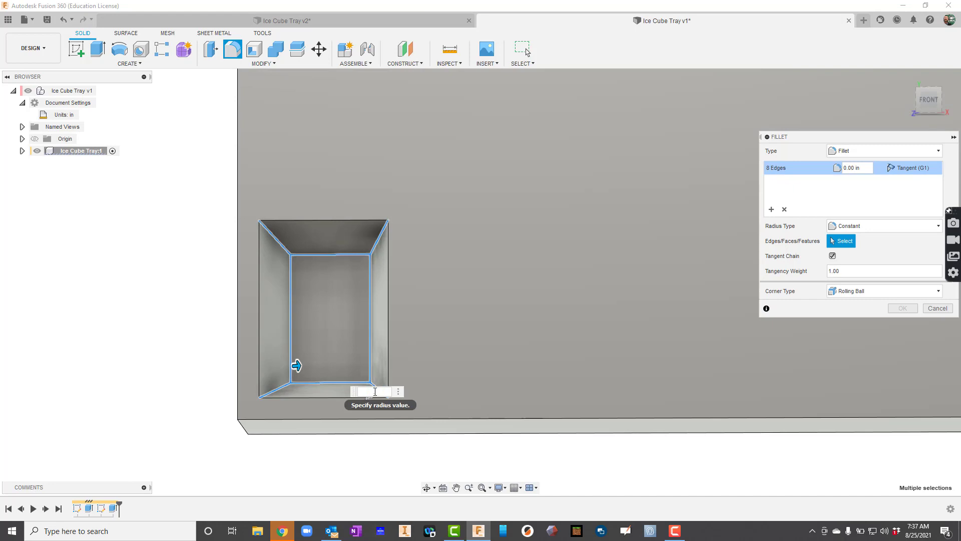
text(.17)
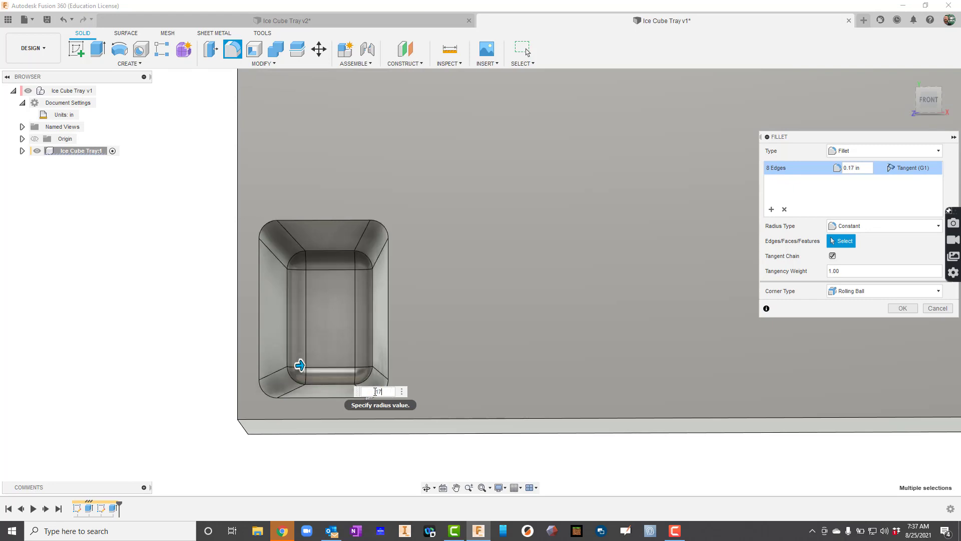
key(Return)
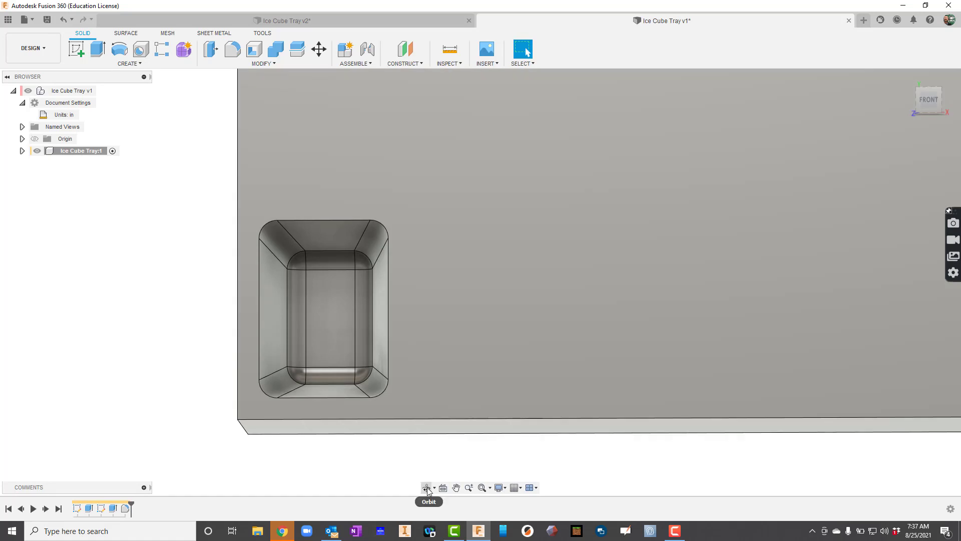
Orbit and zoom out to see the filleted cavity at an angle, with the tray's thickness visible
click(427, 488)
mouse_move(427, 374)
mouse_down()
mouse_move(423, 332)
mouse_move(437, 378)
mouse_move(429, 372)
mouse_move(438, 371)
mouse_up()
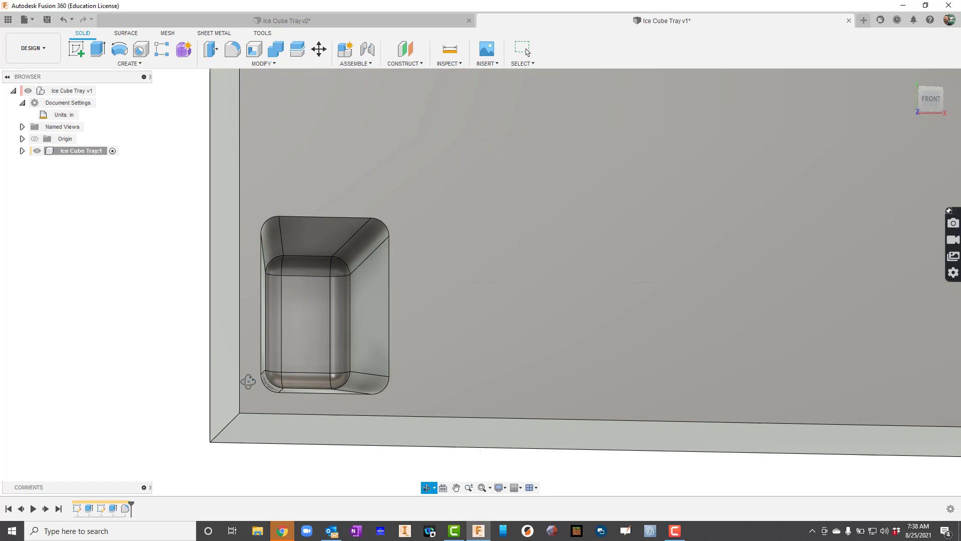
scroll(426, 375, down, 2)
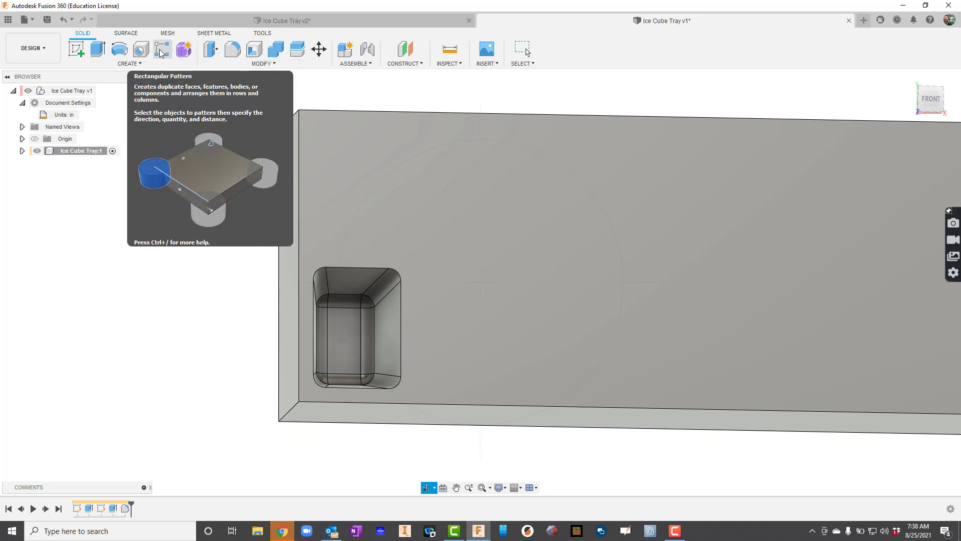
Start a Rectangular Pattern from the Create menu's Pattern options
click(129, 64)
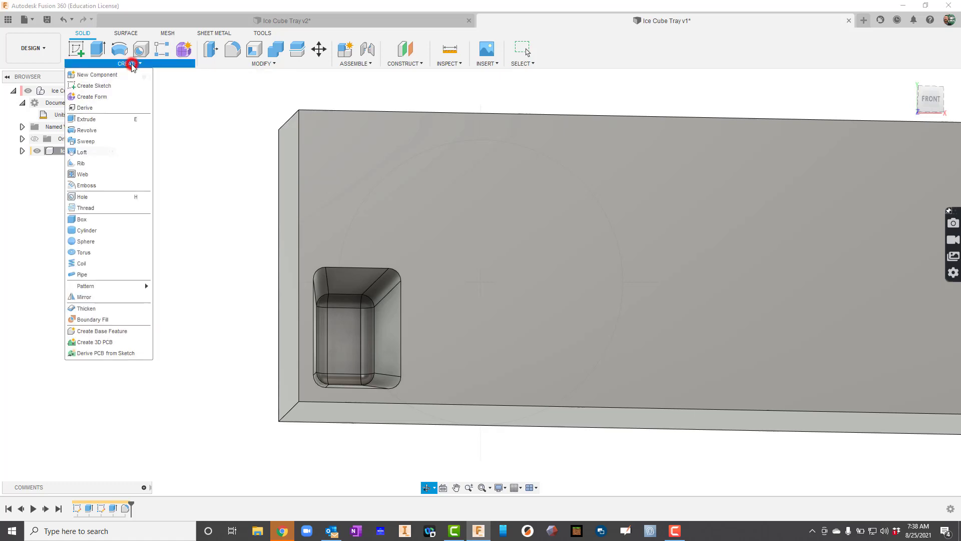
mouse_move(120, 287)
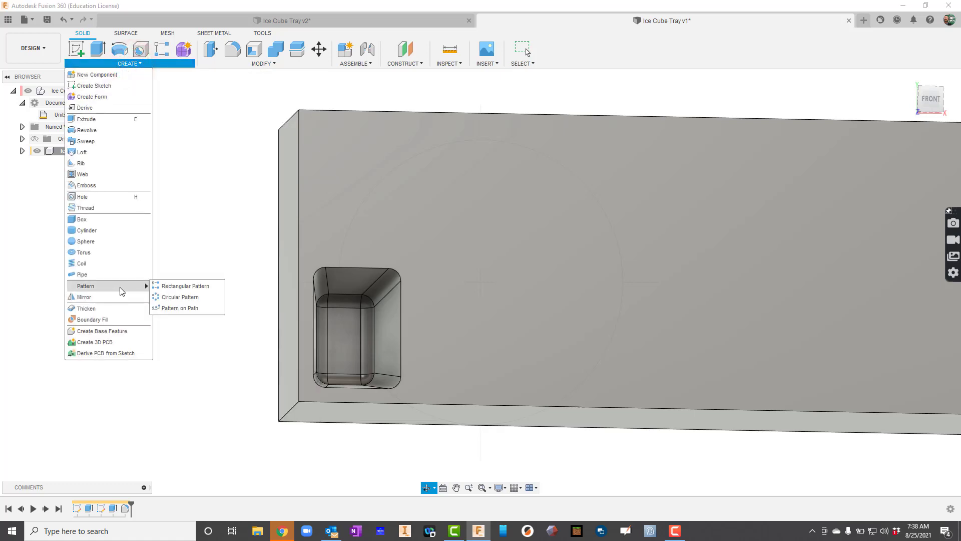
click(177, 287)
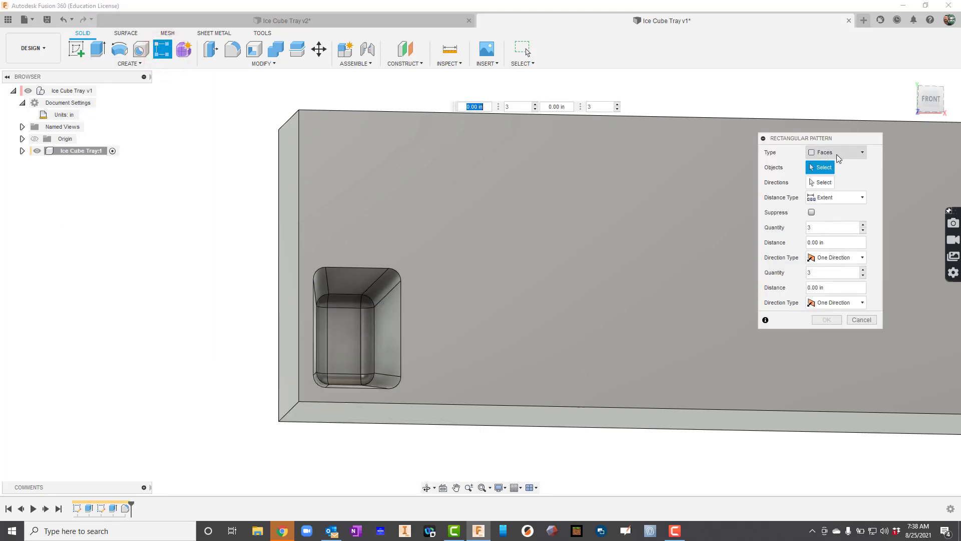
Set the pattern type to Faces and select the cavity's walls and fillet faces
click(837, 154)
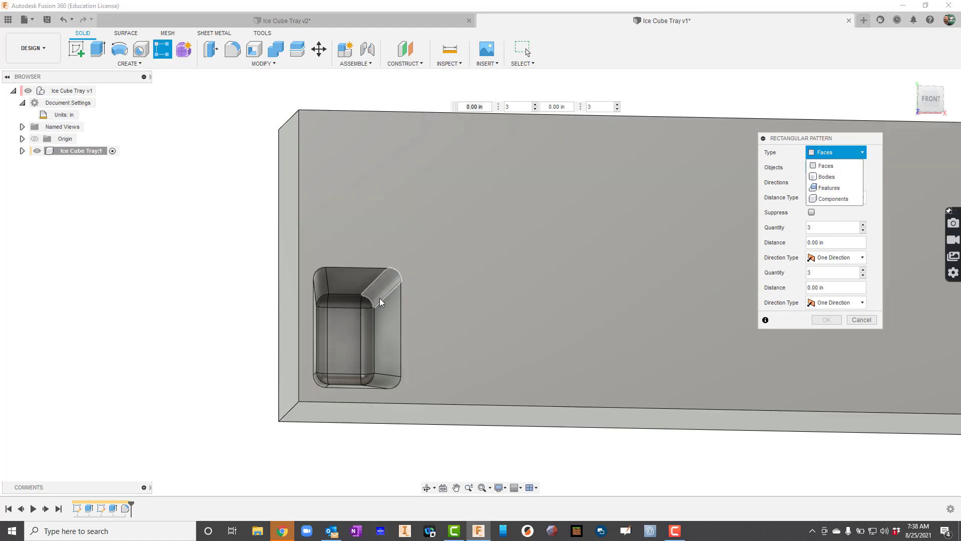
click(379, 299)
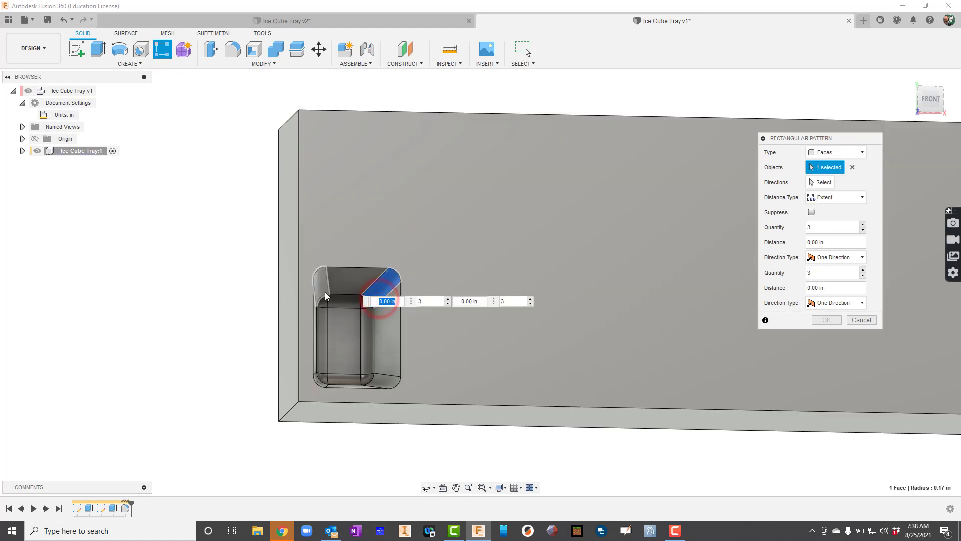
click(320, 288)
click(340, 286)
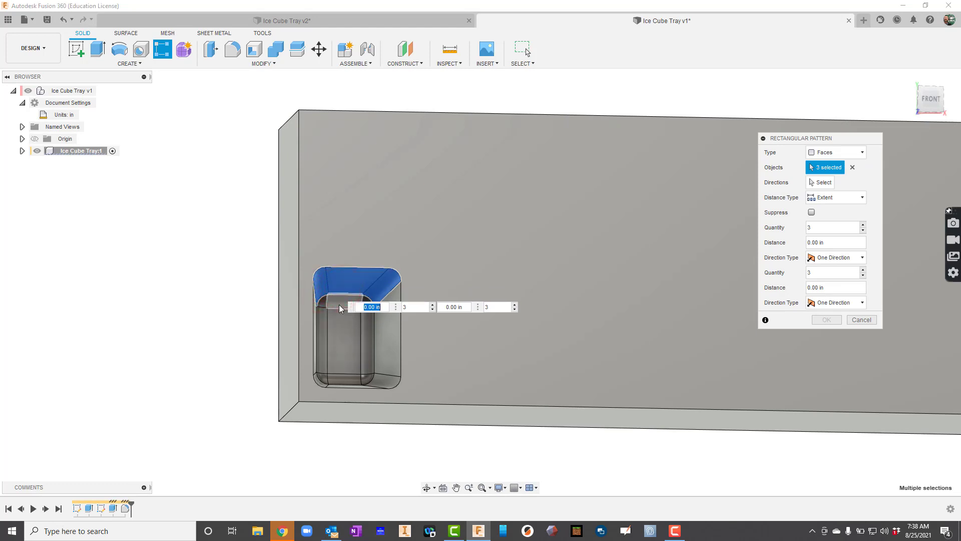
click(339, 304)
click(368, 303)
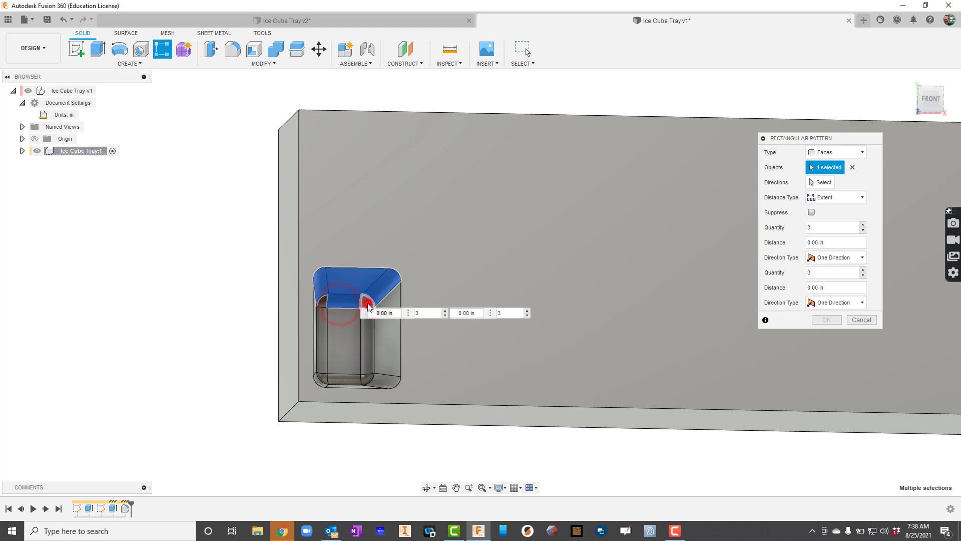
click(391, 317)
click(386, 380)
click(367, 355)
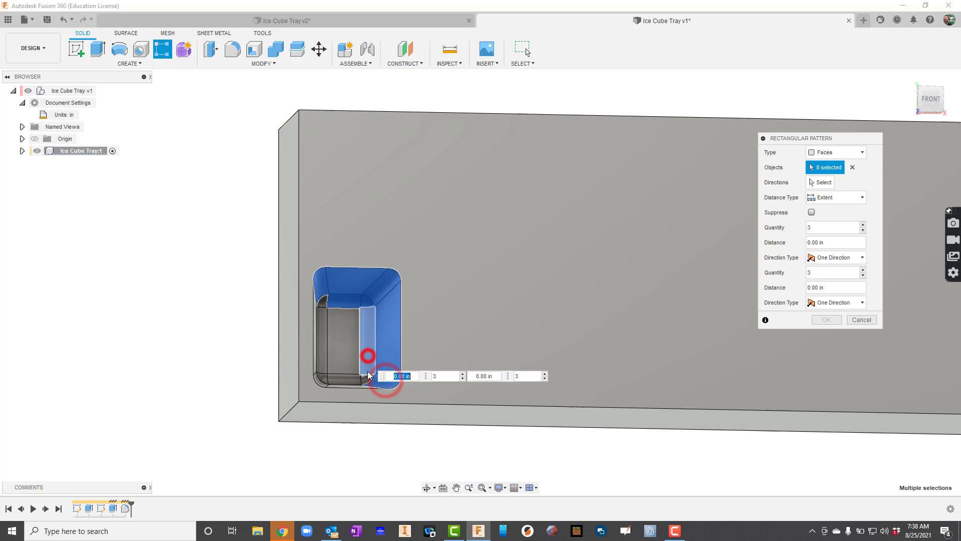
click(348, 384)
click(345, 358)
click(321, 342)
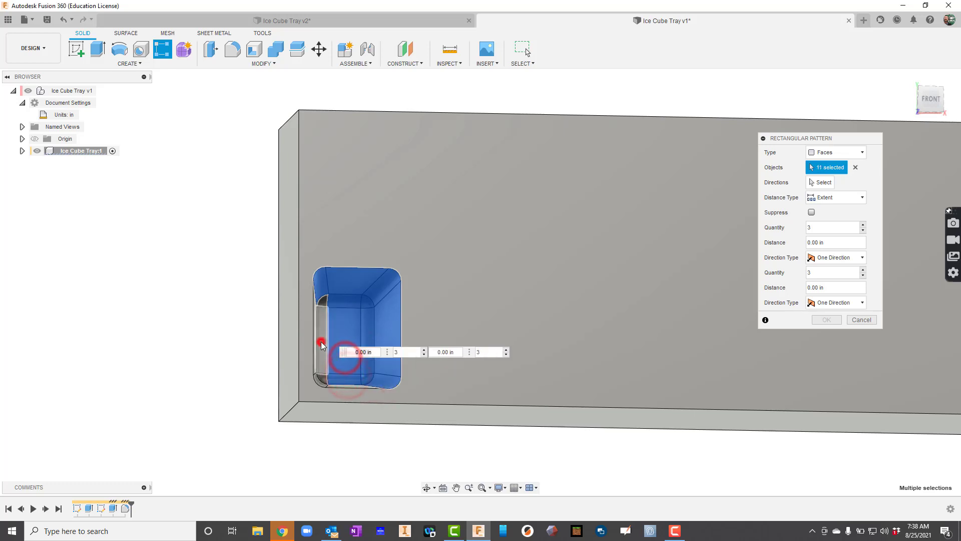
click(319, 309)
click(314, 313)
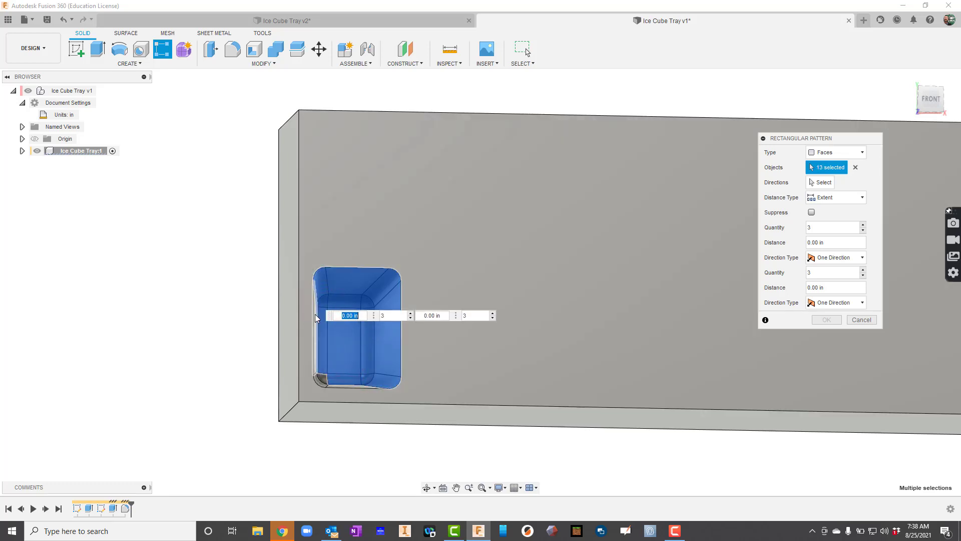
click(315, 314)
click(322, 379)
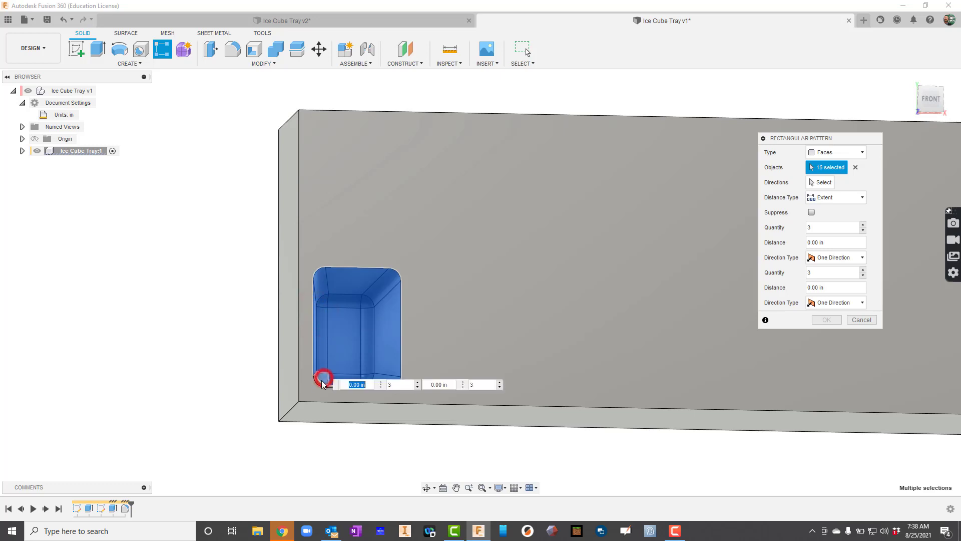
Rotate the view to add the remaining hidden cavity face to the selection
click(426, 488)
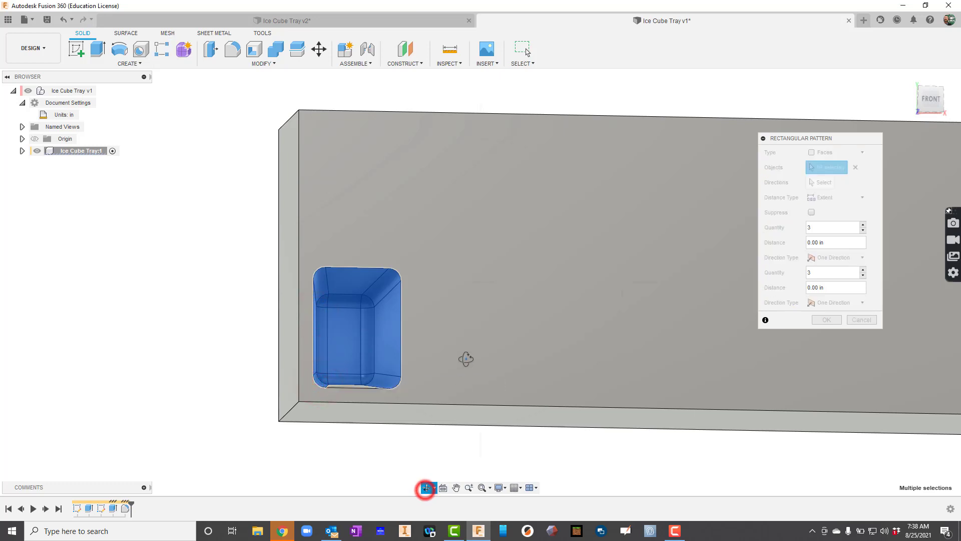
drag(465, 359, 440, 369)
key(Escape)
click(373, 372)
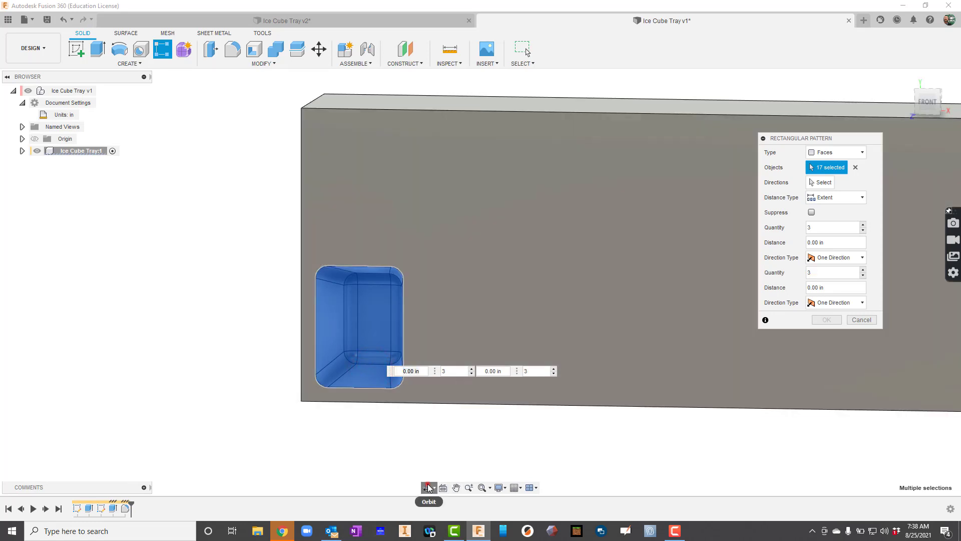
click(429, 487)
drag(472, 359, 489, 337)
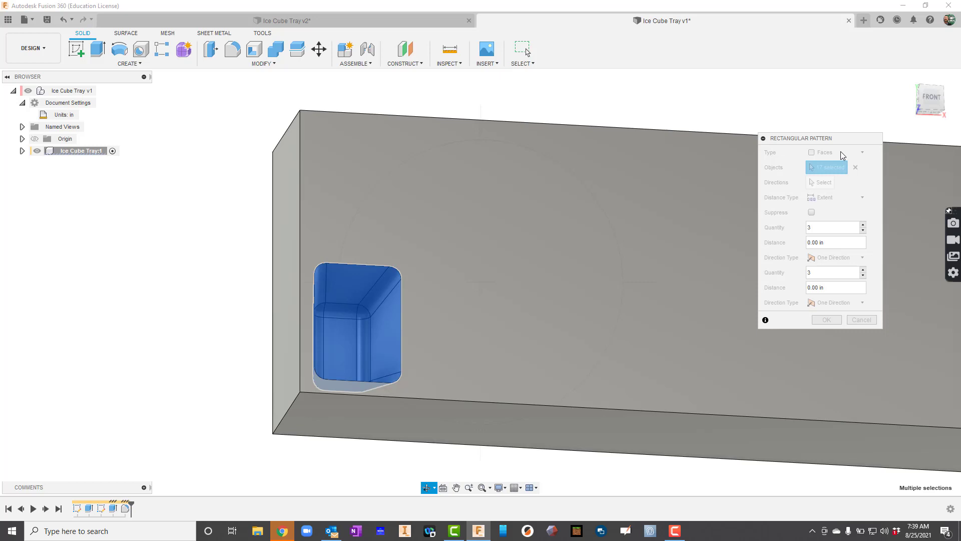
click(809, 163)
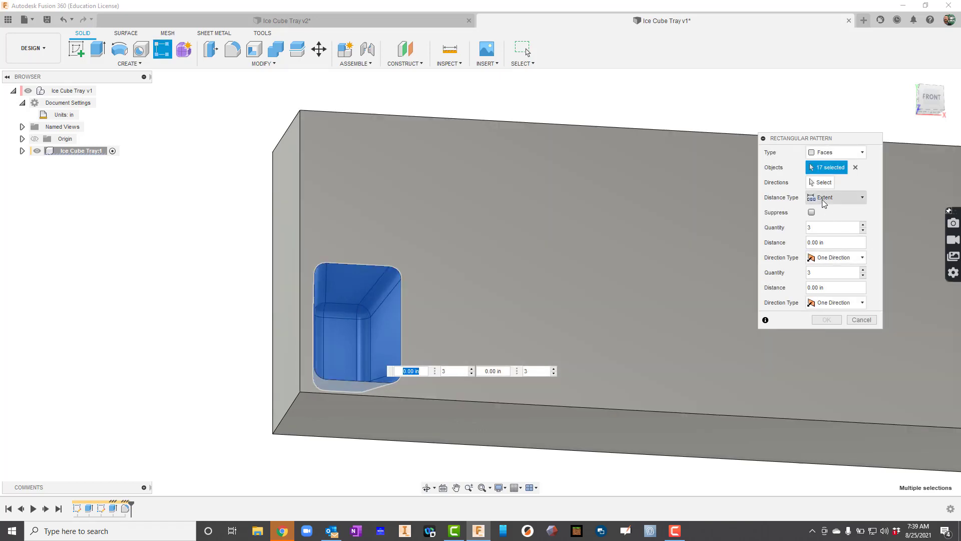
Use the tray's vertical edge as the first direction, with 2 copies at -1.95 spacing
click(823, 183)
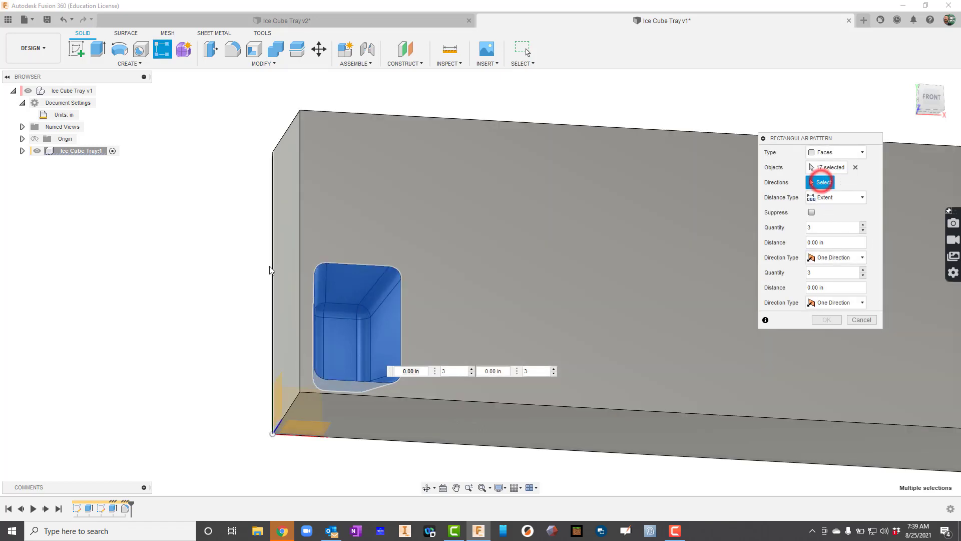
click(300, 260)
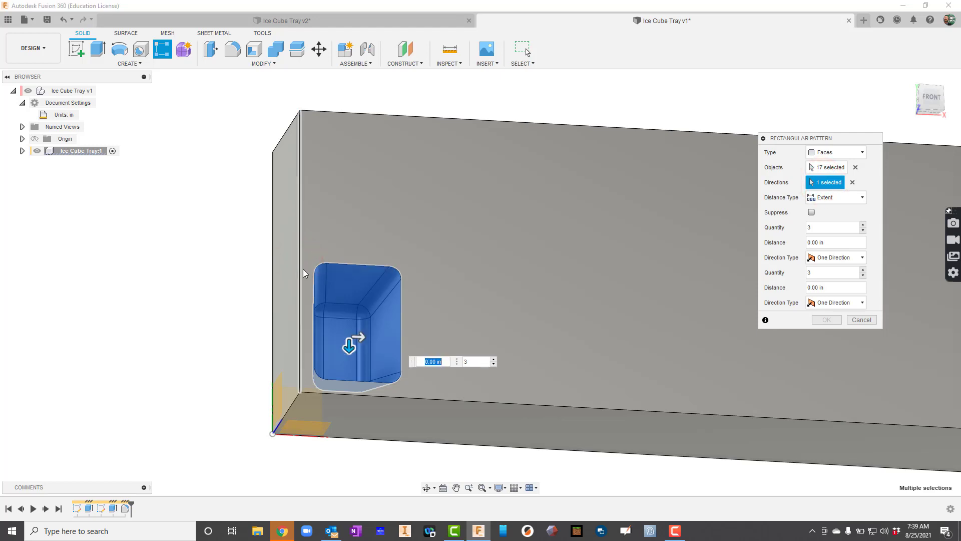
drag(349, 340, 356, 212)
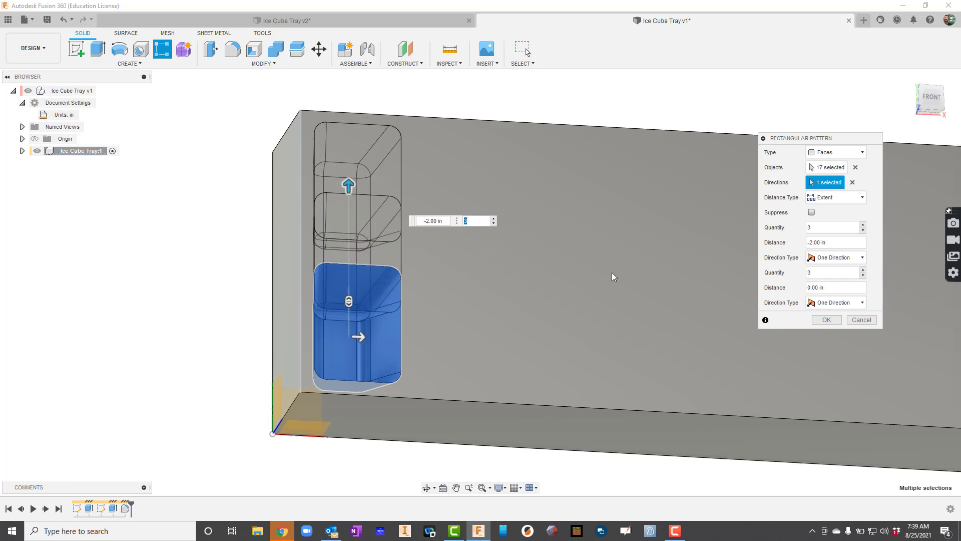
double_click(814, 228)
text(2)
click(832, 242)
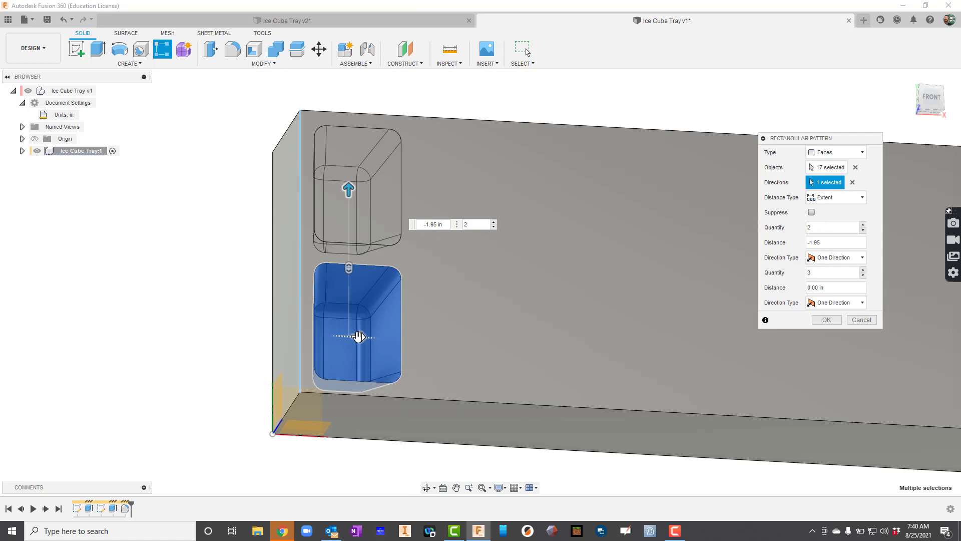
drag(358, 336, 552, 347)
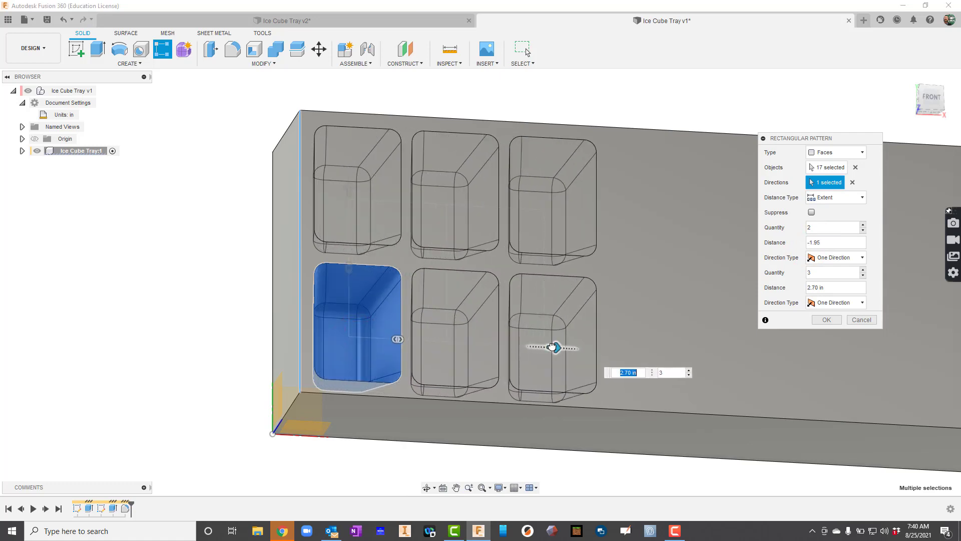
Set 8 copies over a 10.4 in distance in the second direction and apply the pattern
key(Tab)
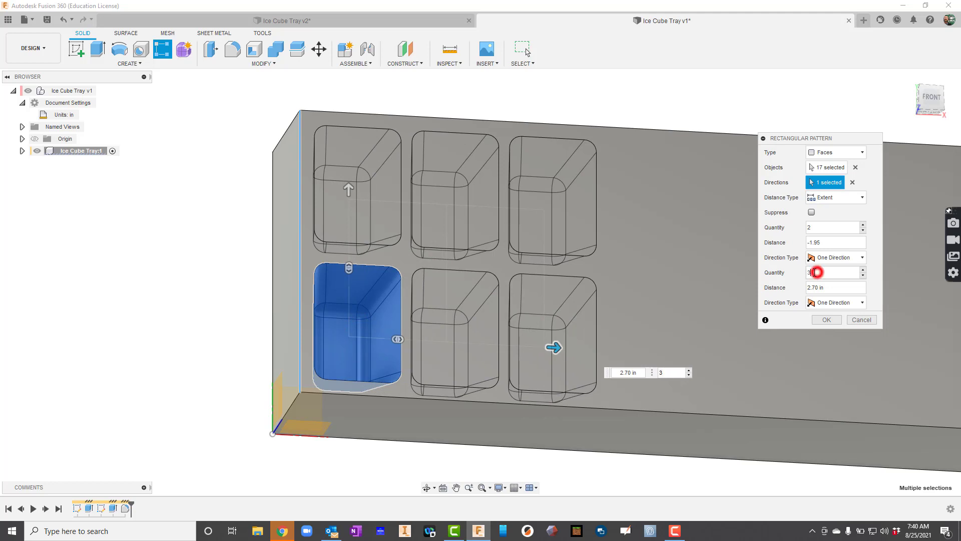
drag(816, 272, 804, 274)
text(8)
drag(835, 289, 805, 292)
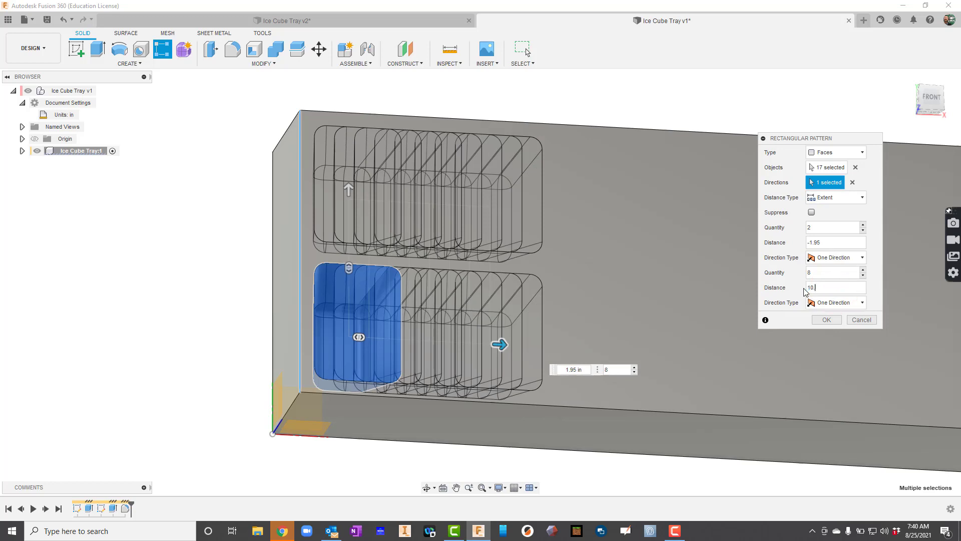
text(10.4)
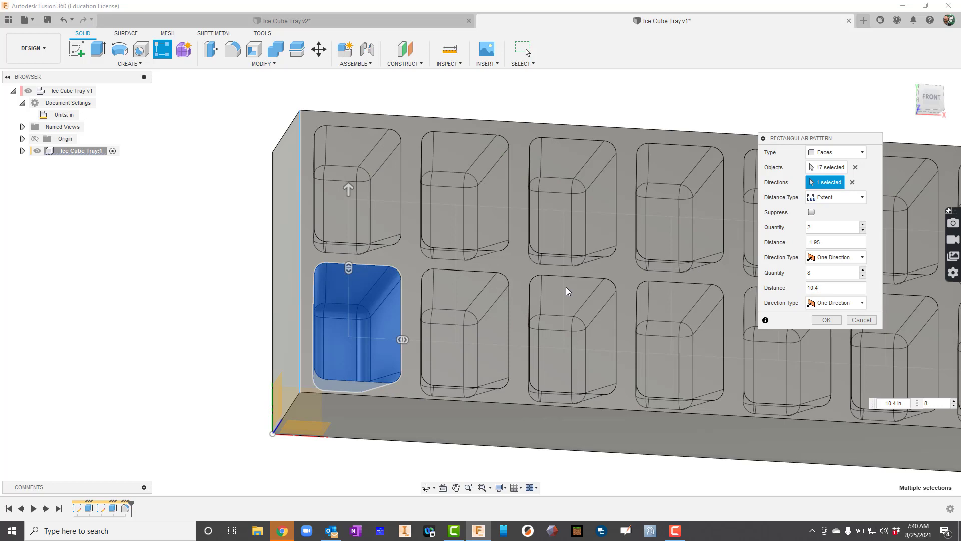
click(824, 319)
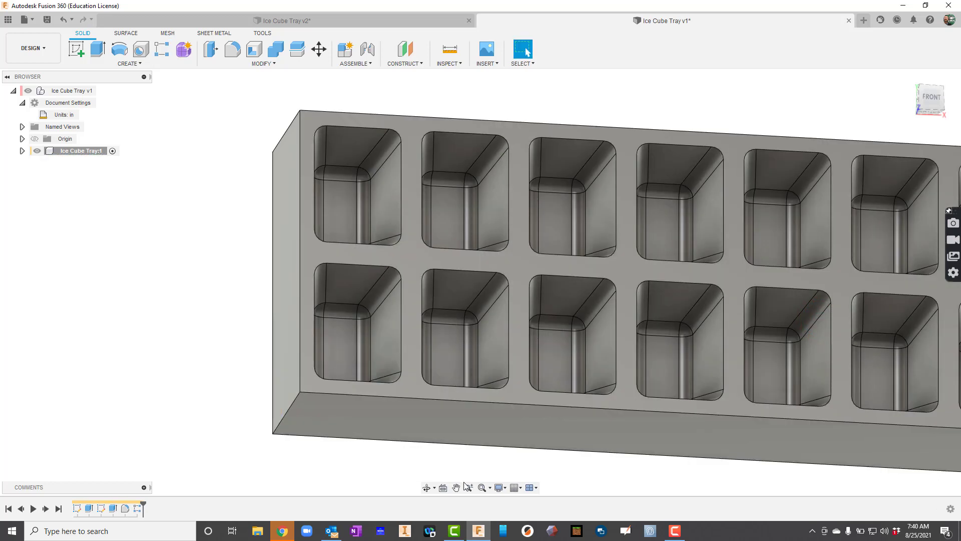
Fit the whole tray in view and orbit to an angled look at its underside
click(481, 487)
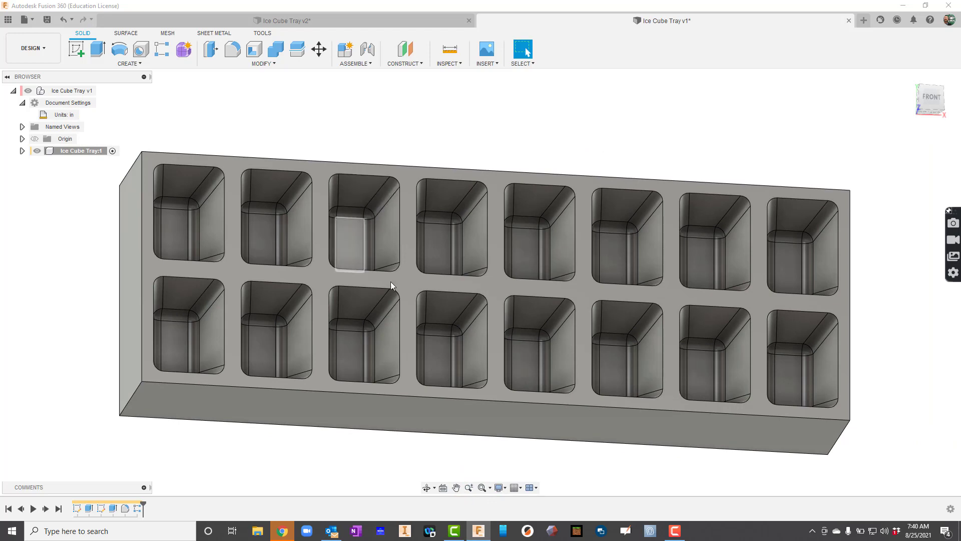
click(428, 488)
drag(498, 350, 500, 441)
drag(503, 297, 519, 319)
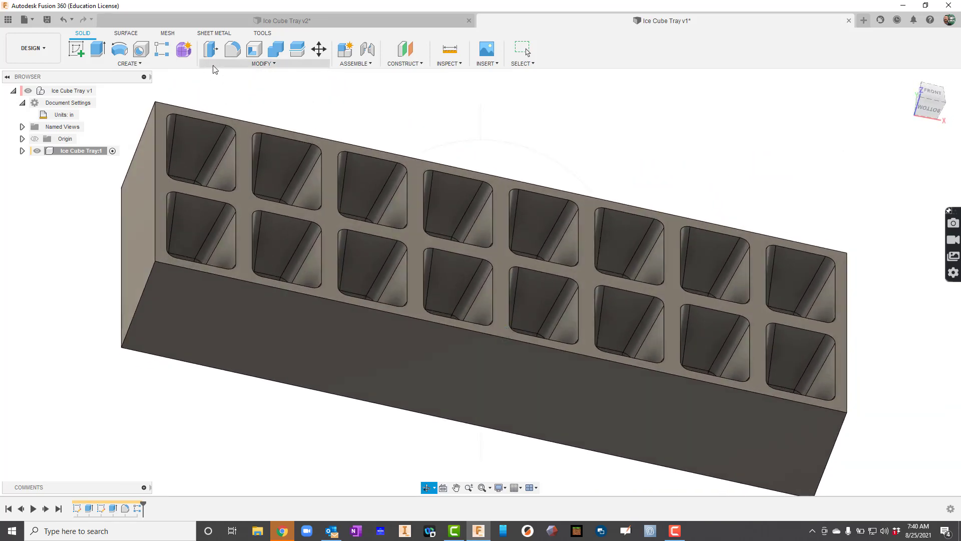
Start a Shell and select the tray's left end and front faces for removal
click(255, 50)
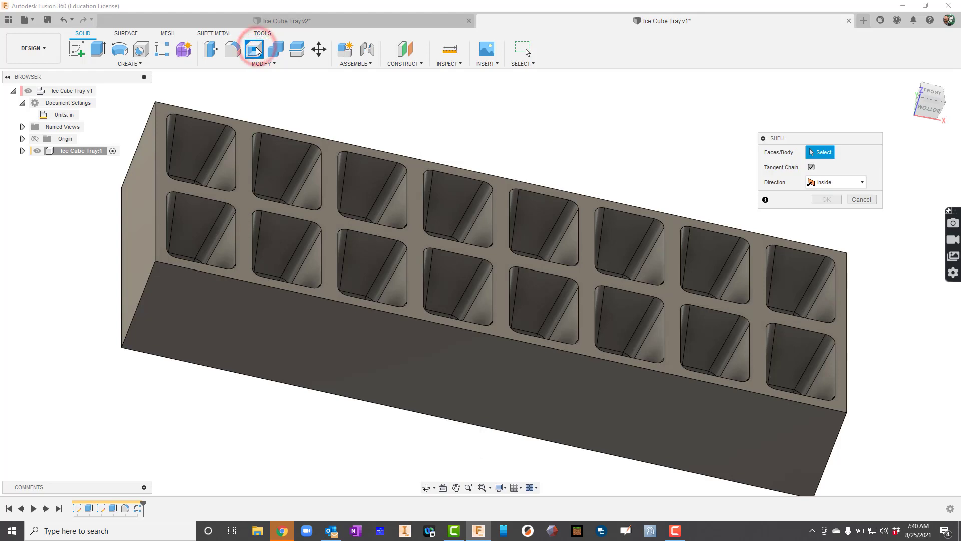
click(134, 187)
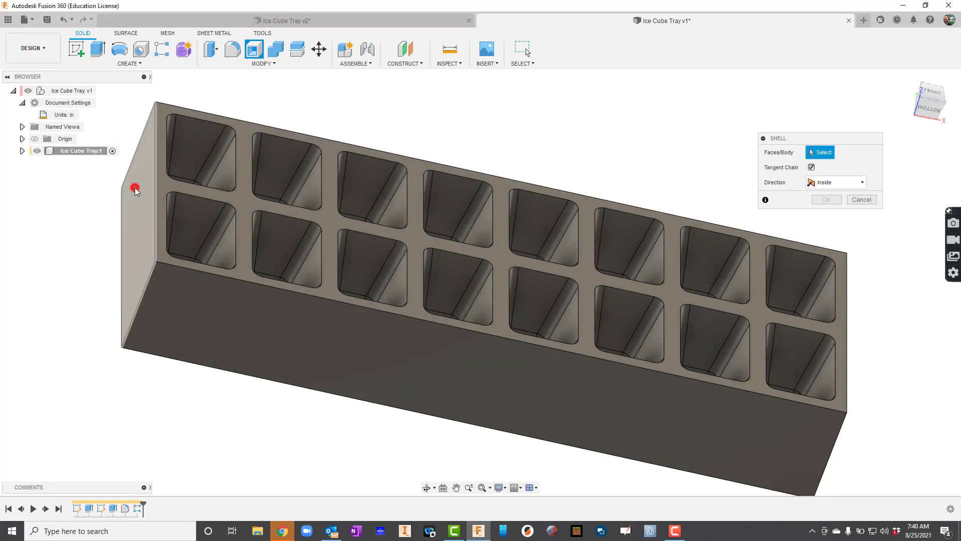
click(189, 306)
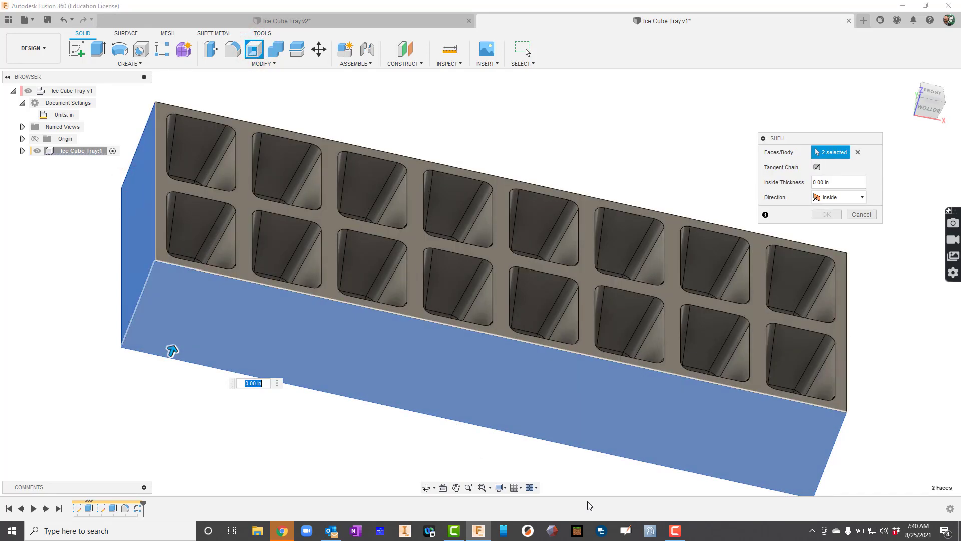
click(426, 489)
drag(548, 329, 426, 324)
key(Escape)
Add the top, right end and back faces, then apply a 0.07 in inside-thickness shell
click(525, 233)
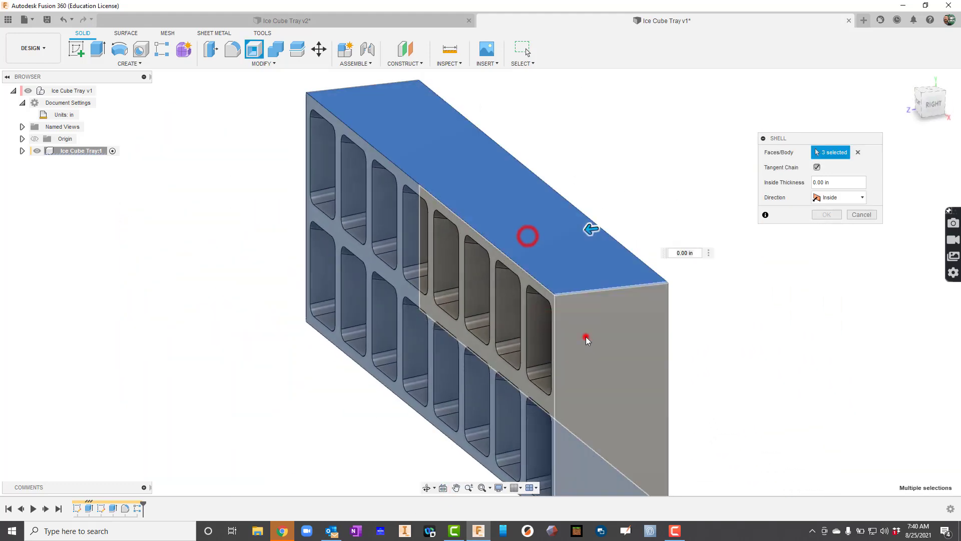
click(585, 335)
click(425, 487)
drag(515, 333, 479, 321)
key(Escape)
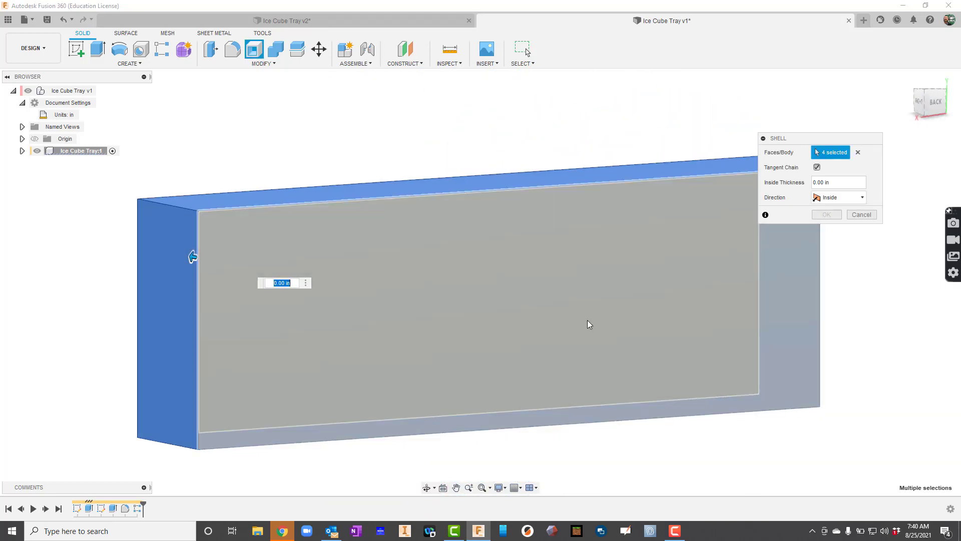
click(587, 320)
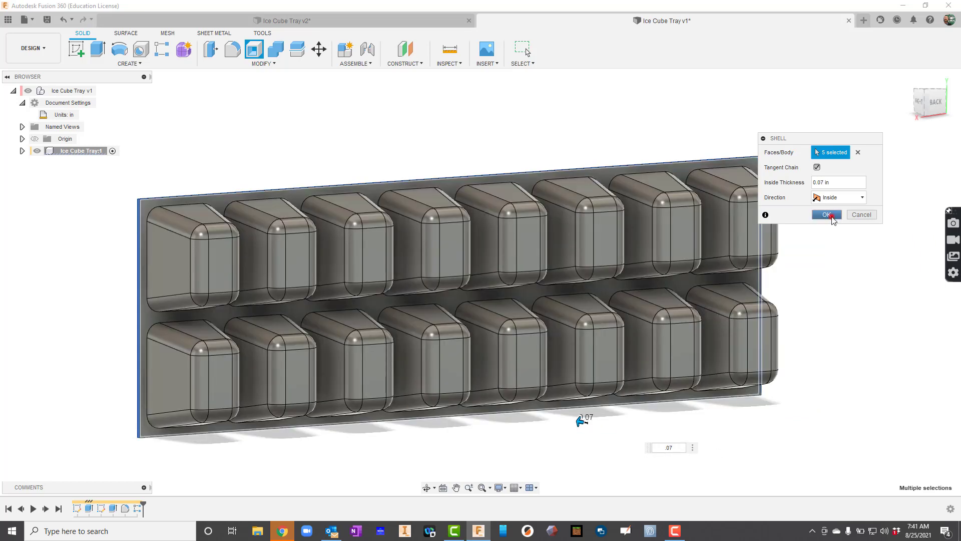
click(829, 215)
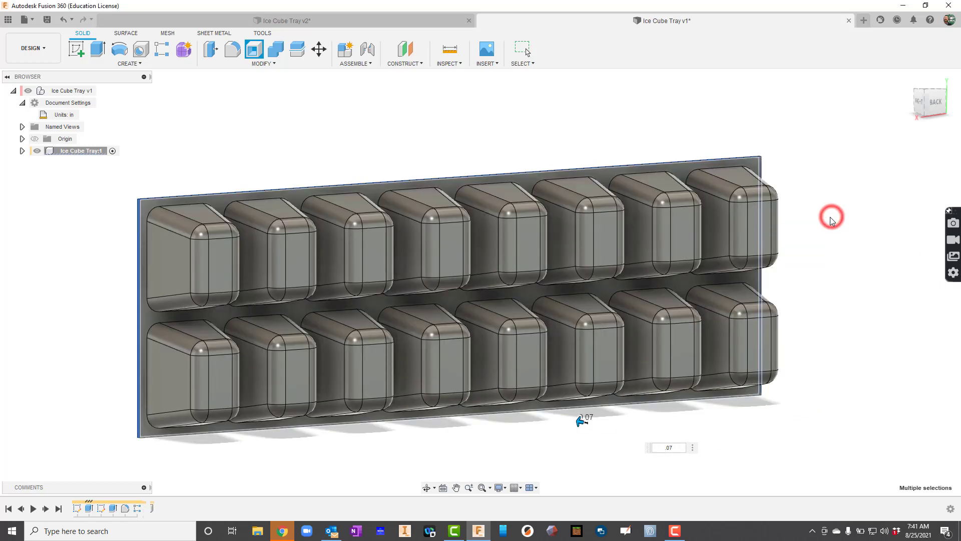
click(426, 490)
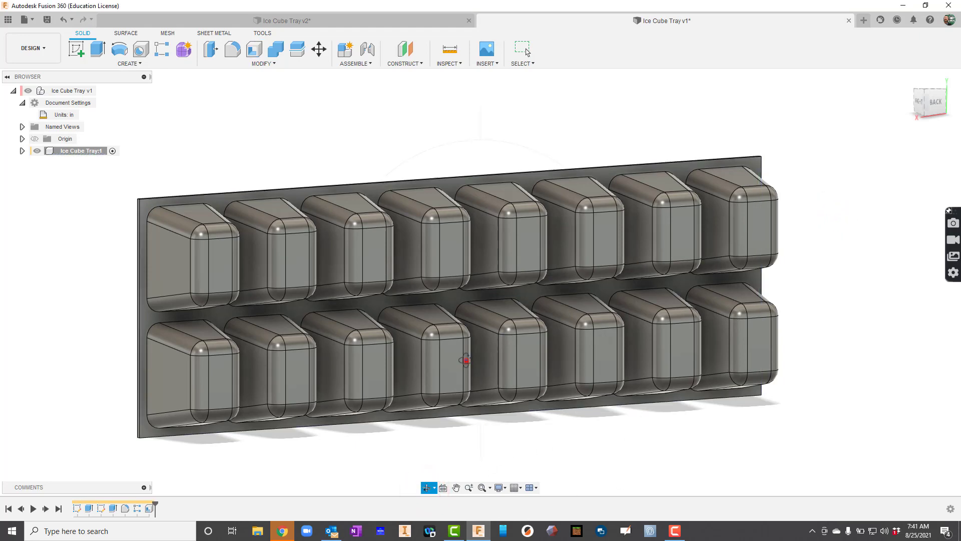
drag(466, 359, 493, 228)
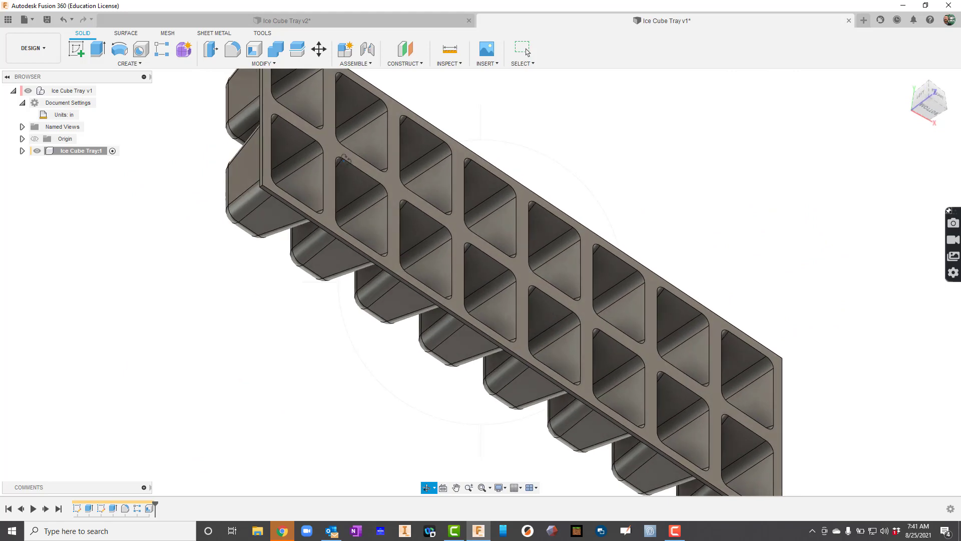
scroll(344, 159, down, 4)
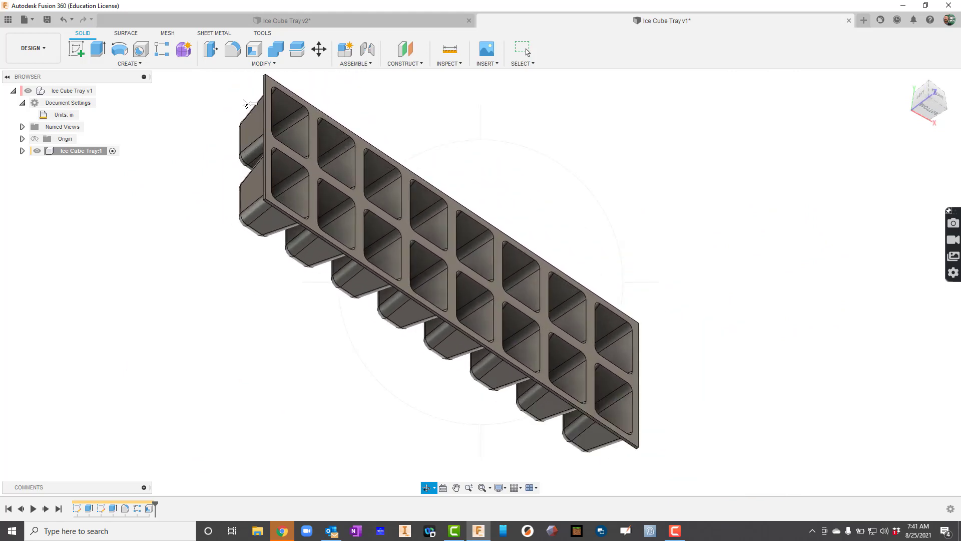
scroll(244, 106, up, 3)
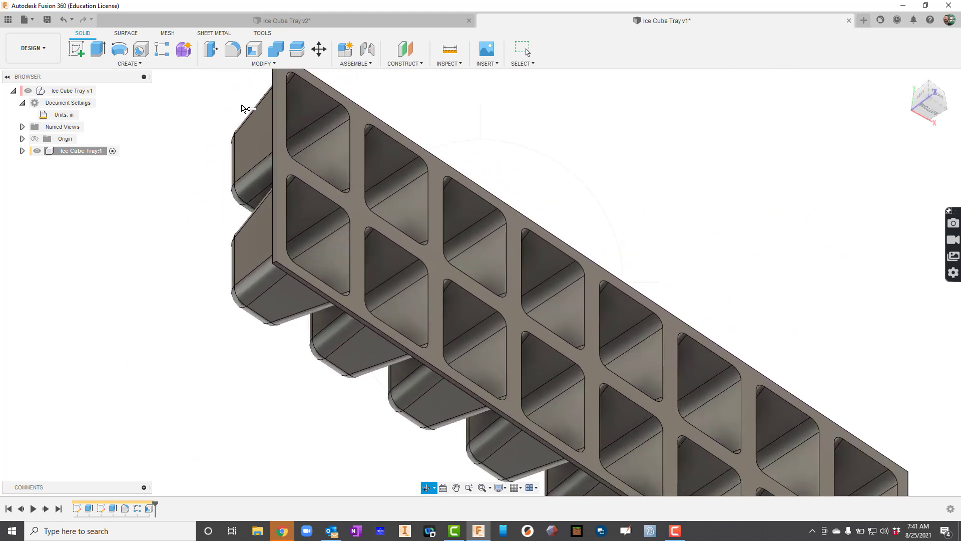
Start a Fillet and select the tray's first two outer corner edges
click(232, 49)
scroll(270, 260, up, 2)
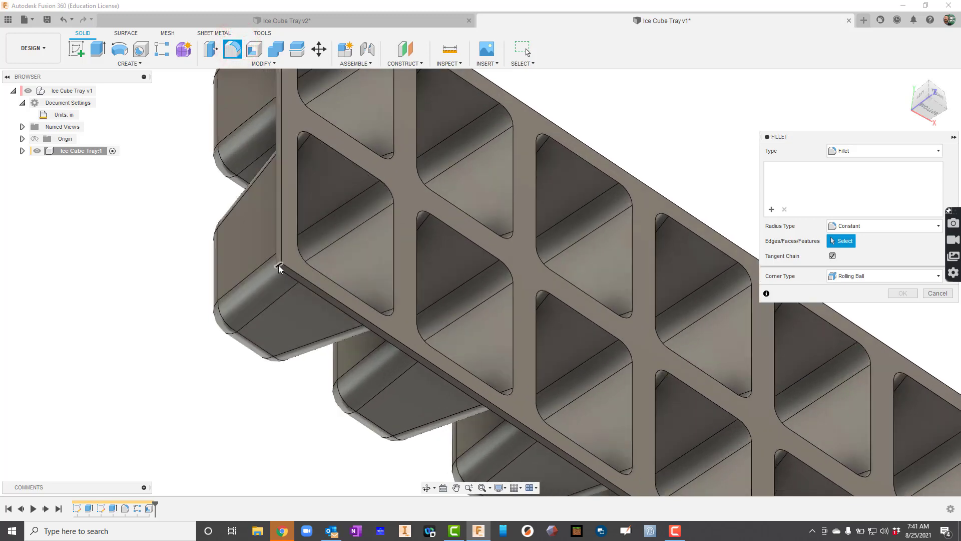
click(278, 264)
scroll(301, 264, down, 5)
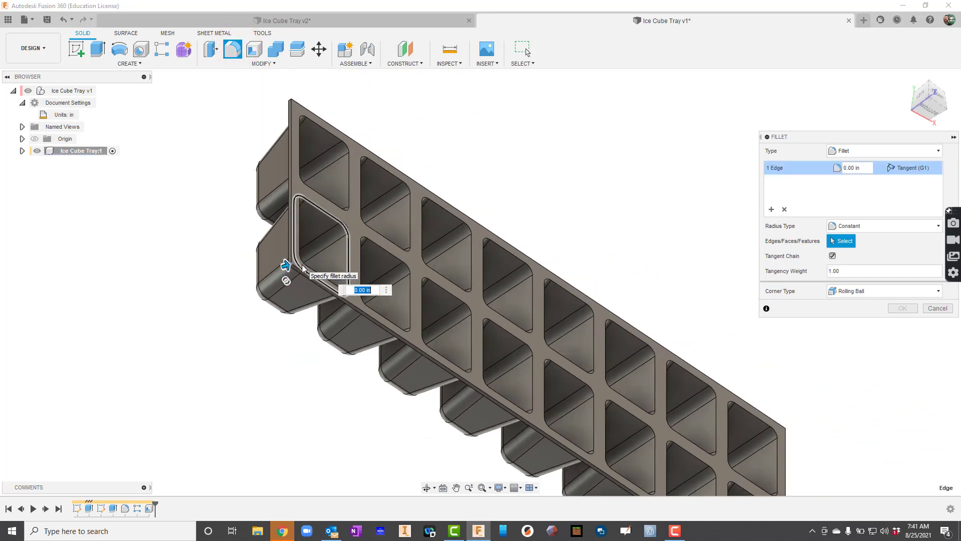
scroll(288, 265, up, 5)
scroll(291, 132, up, 2)
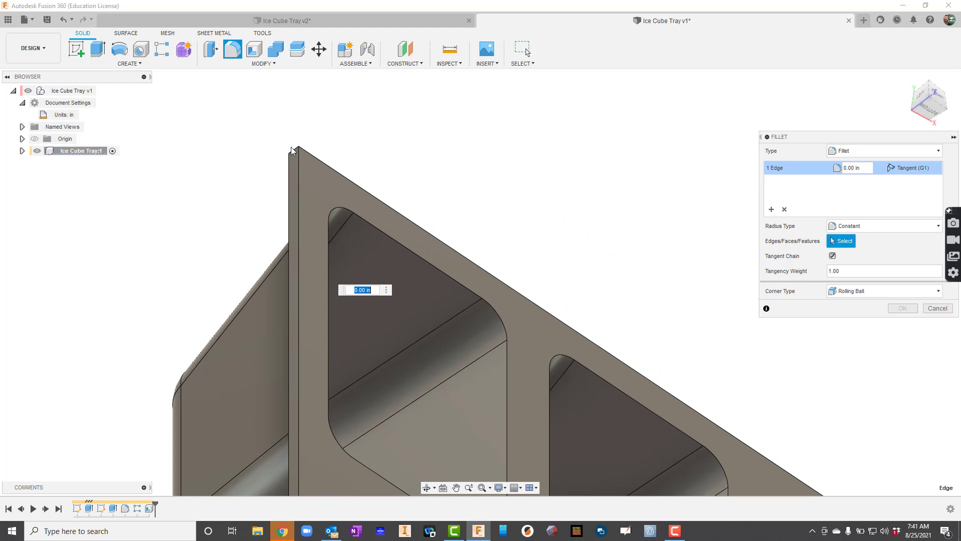
click(292, 151)
scroll(410, 219, down, 4)
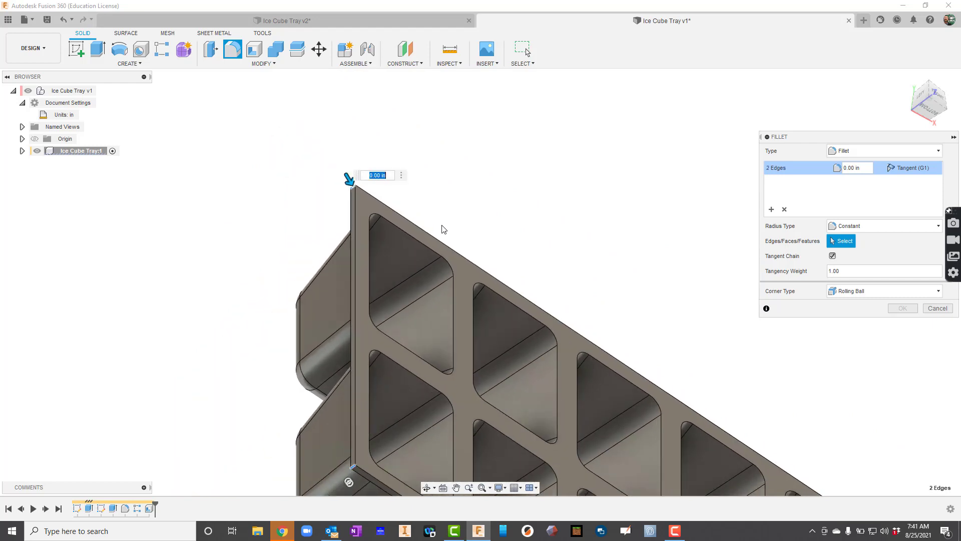
scroll(467, 238, down, 3)
Add the third and fourth outer corner edges to the fillet selection
middle_drag(636, 320, 450, 255)
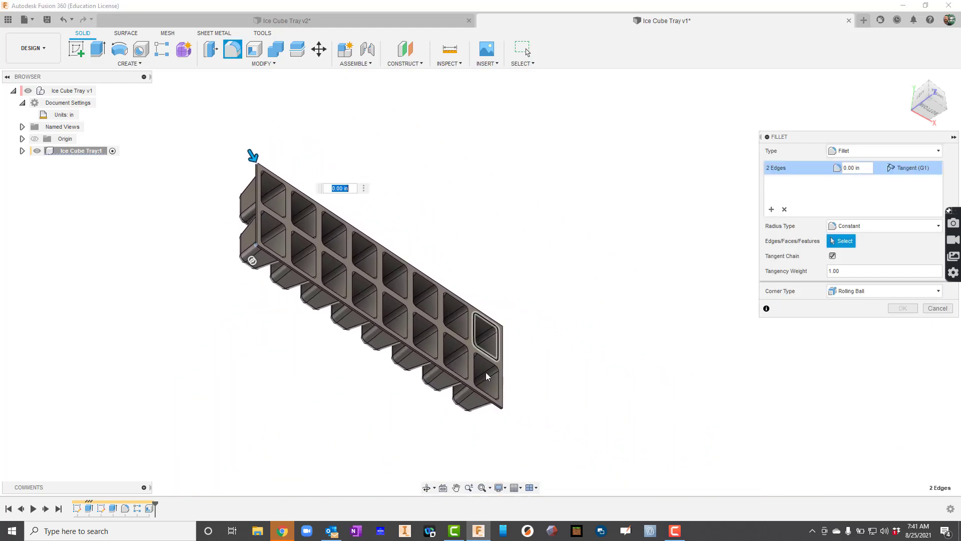
scroll(510, 413, up, 5)
scroll(511, 413, up, 2)
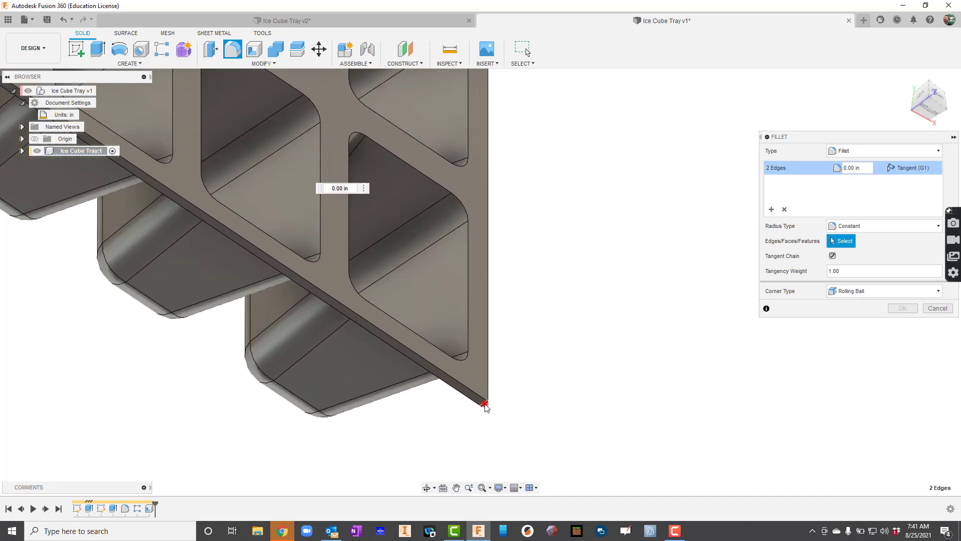
click(485, 405)
scroll(551, 359, down, 4)
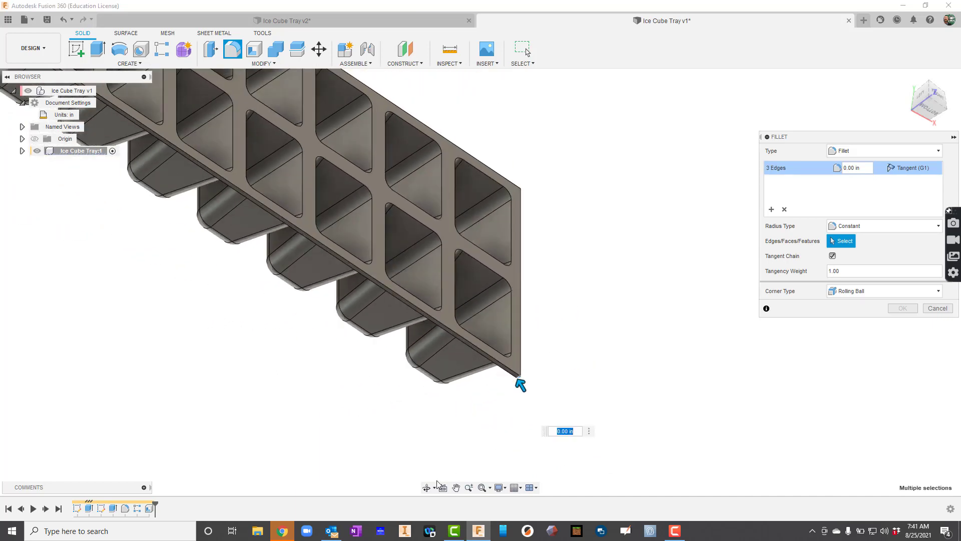
click(428, 488)
drag(441, 410, 530, 294)
key(Escape)
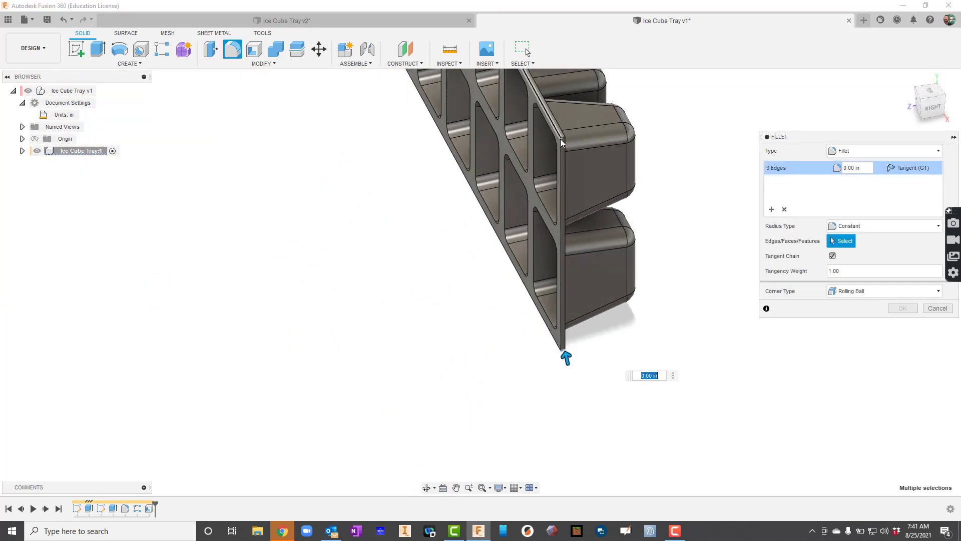
scroll(563, 139, up, 6)
click(564, 136)
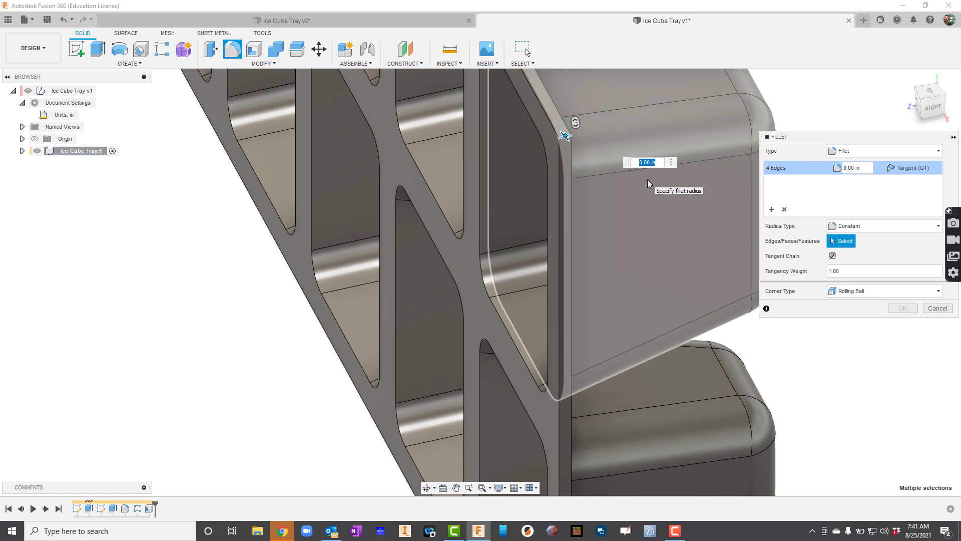
Enter a 0.4 in fillet radius and orbit to check the rounded corners
text(.4)
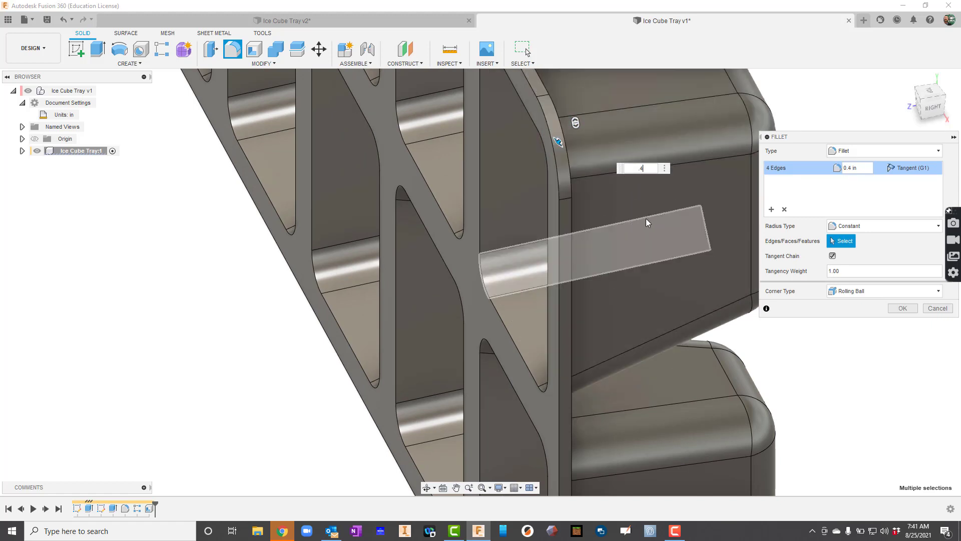
scroll(643, 218, down, 3)
scroll(641, 218, down, 2)
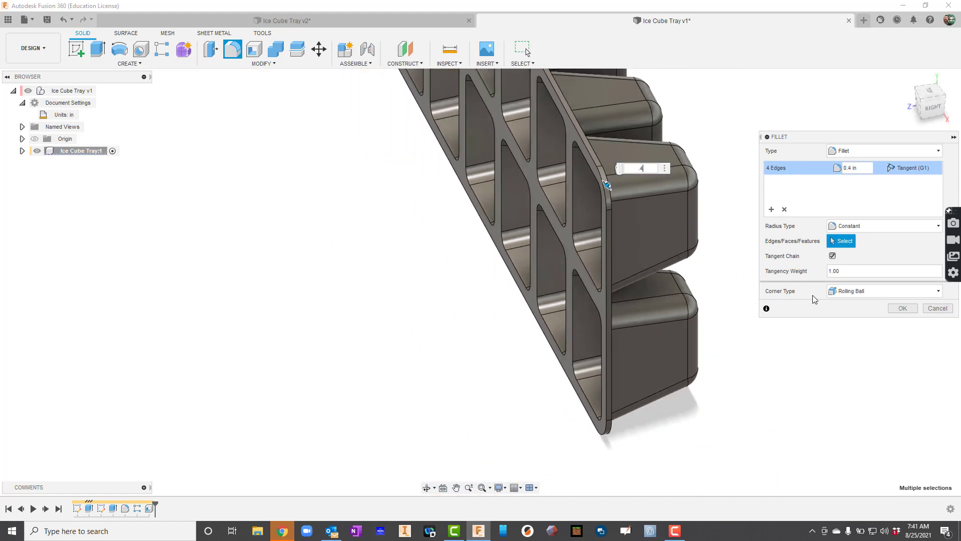
click(428, 488)
drag(457, 337, 667, 94)
scroll(590, 193, down, 4)
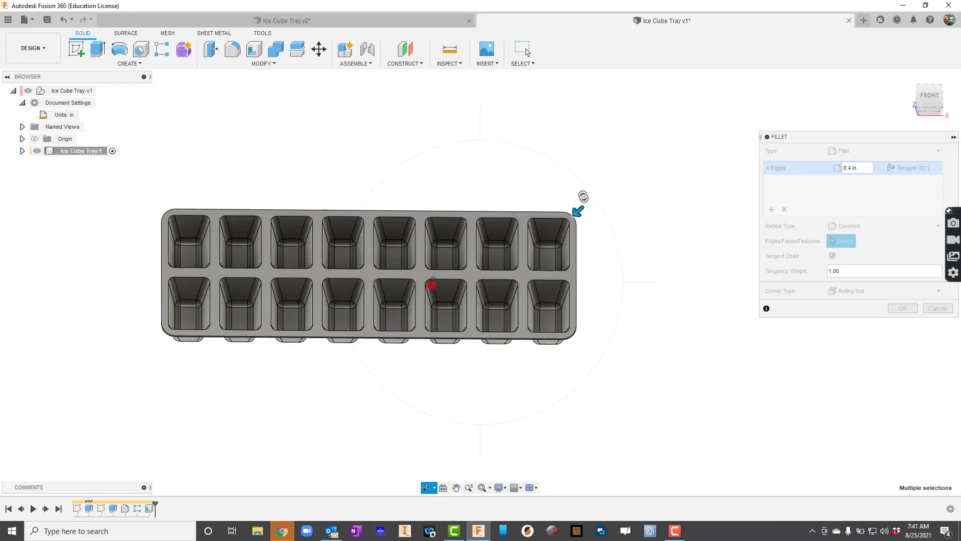
drag(431, 285, 488, 249)
key(Escape)
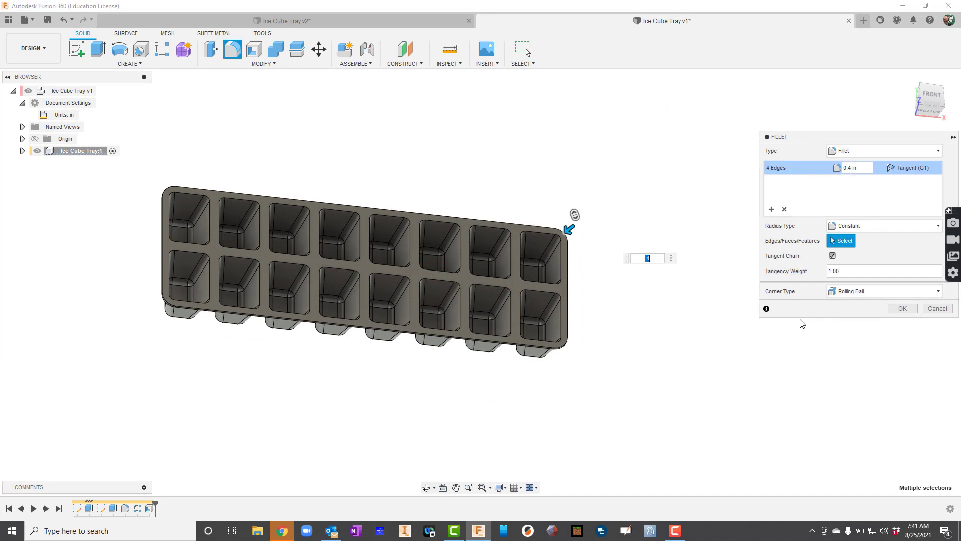
Apply the 0.4 in corner fillet and save the tray as a new version
click(907, 308)
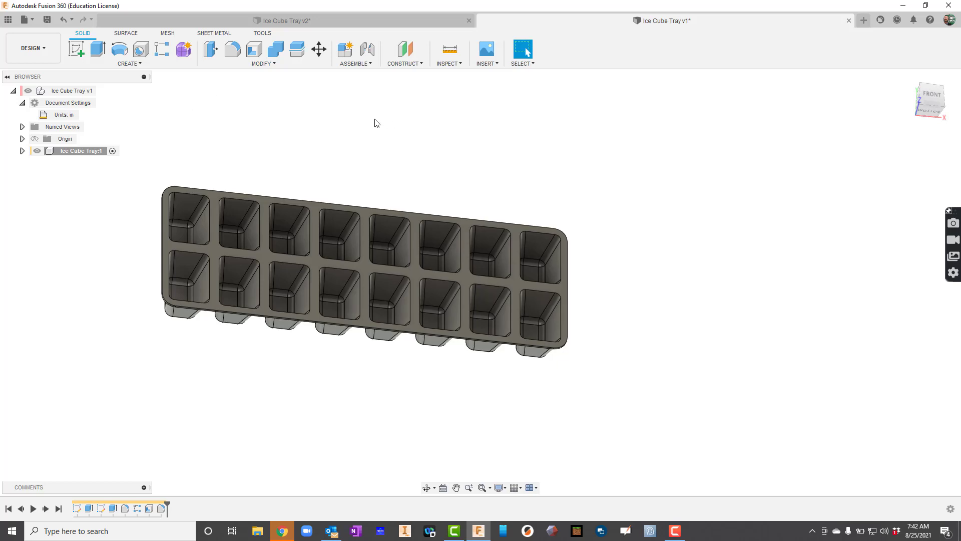
click(49, 19)
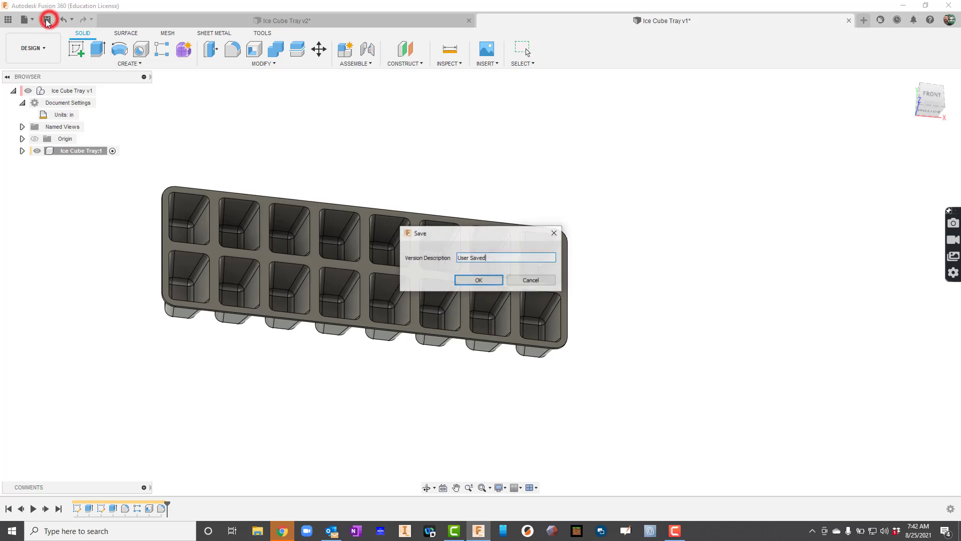
click(479, 281)
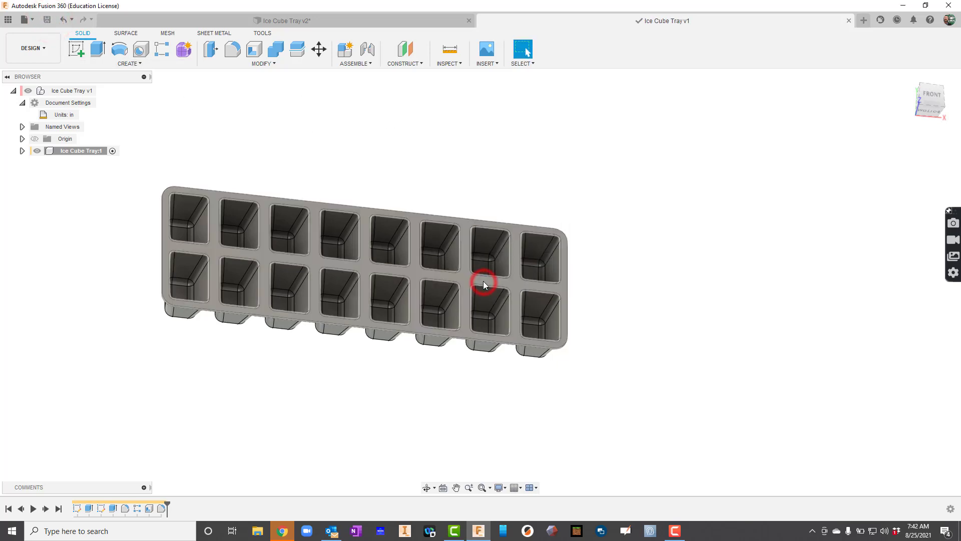